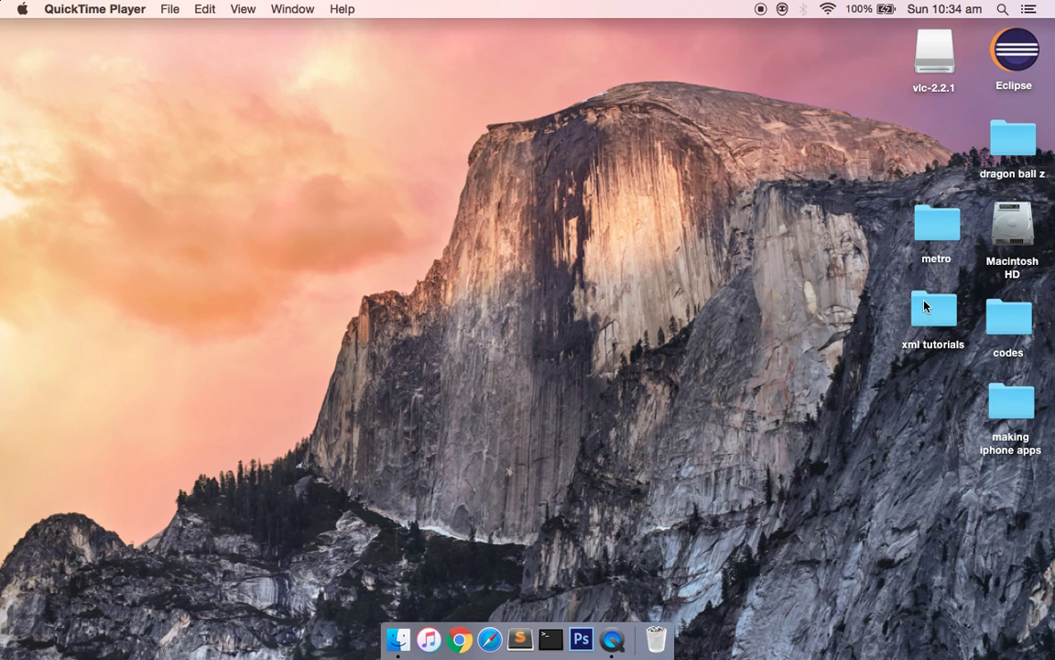
# - Open the desktop folder "xml tutorials" in Sublime Text and decline the offered update
pyautogui.click(943, 322)
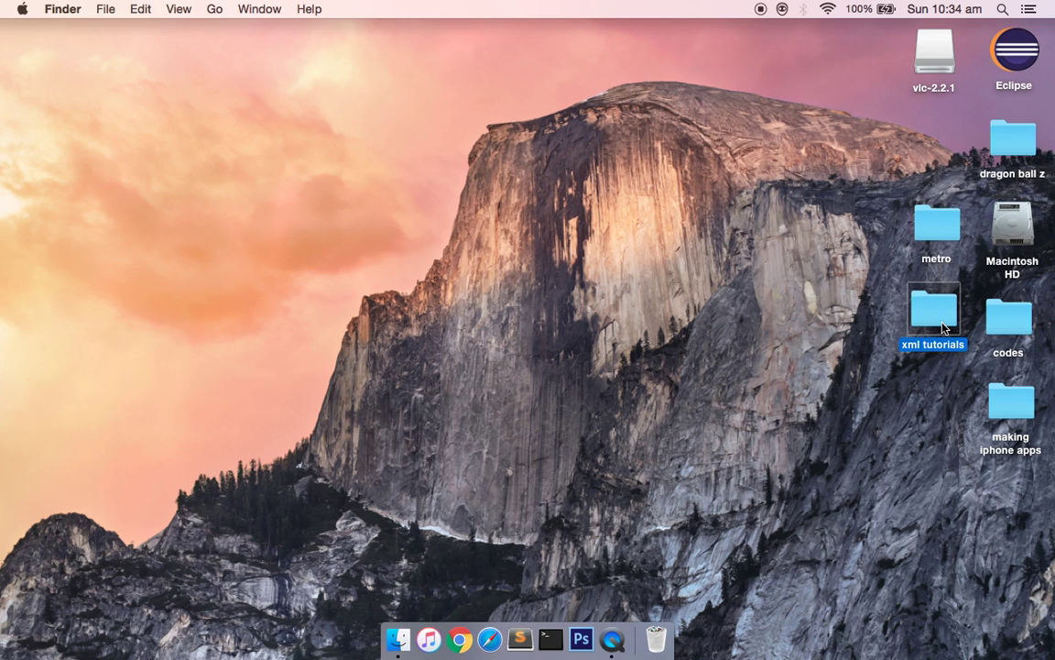
pyautogui.moveTo(928, 310); pyautogui.dragTo(529, 632)
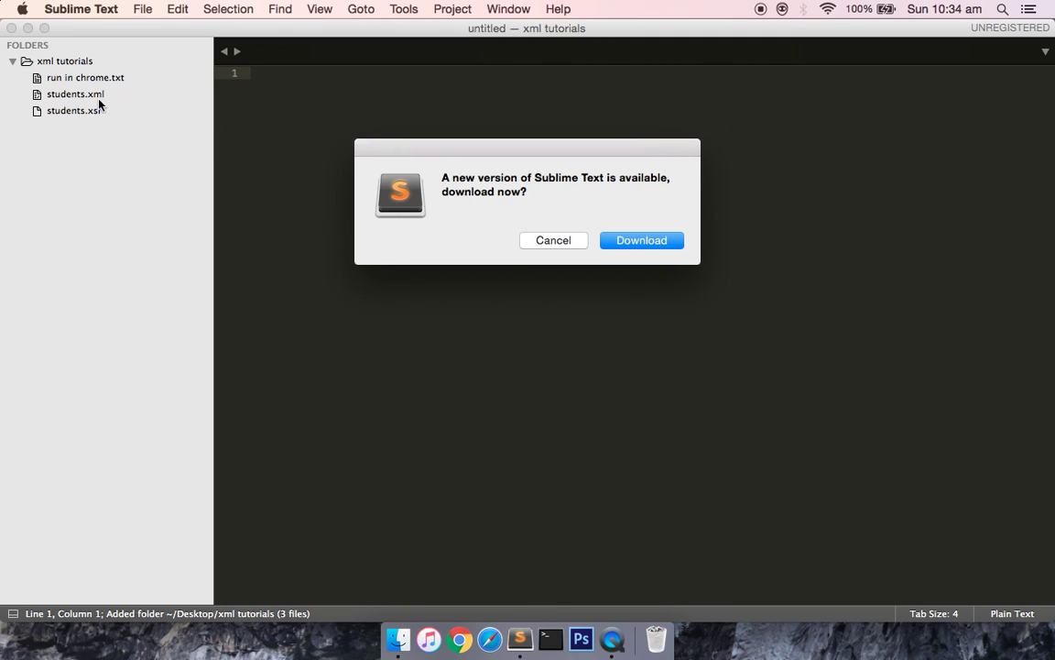
pyautogui.click(563, 243)
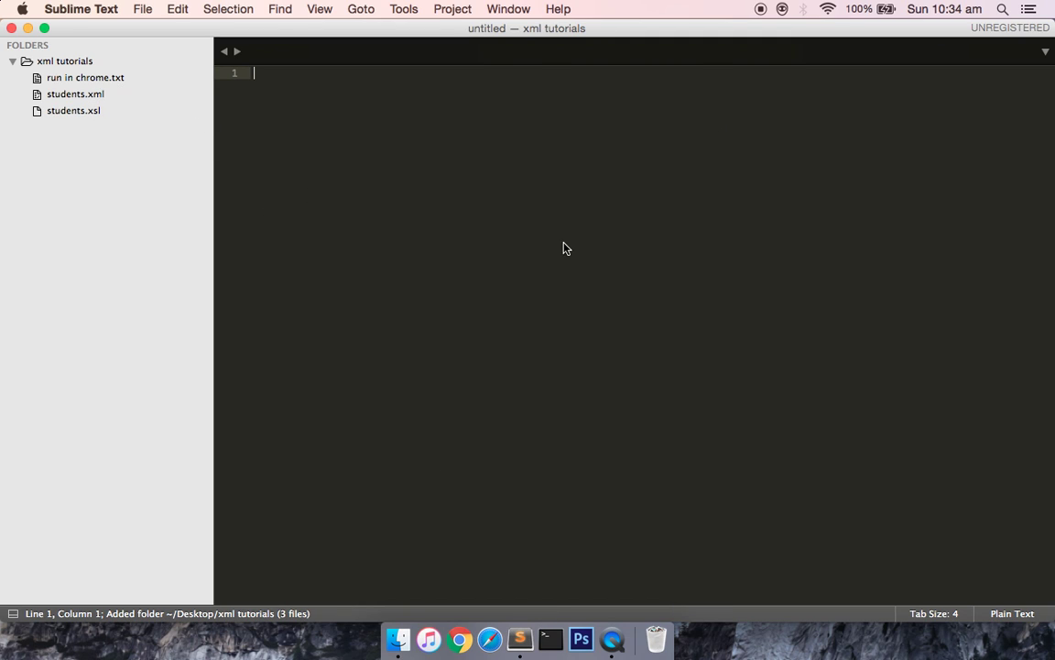
# - Open "run in chrome.txt", highlight the Chrome launch command on line 1, and minimize the editor
pyautogui.click(82, 79)
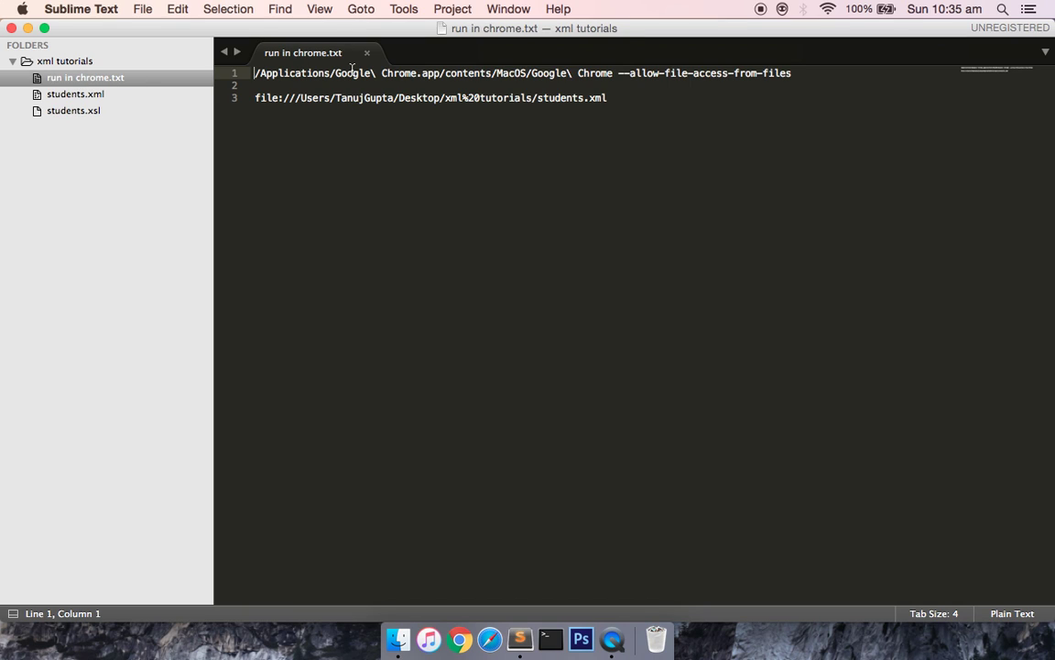
pyautogui.moveTo(790, 77); pyautogui.dragTo(230, 60)
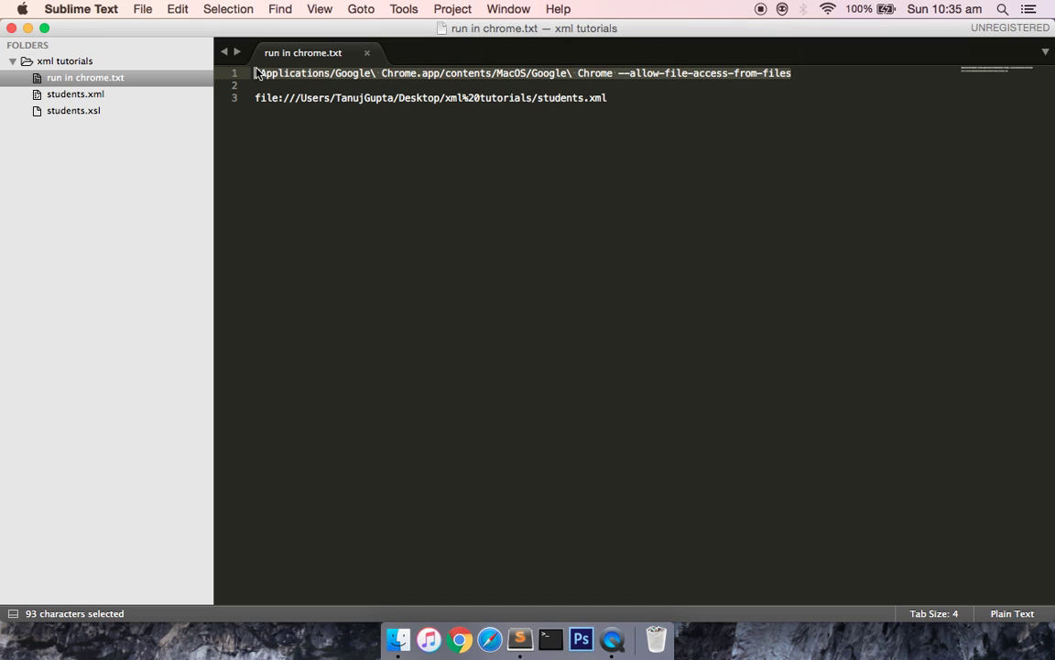
pyautogui.click(27, 29)
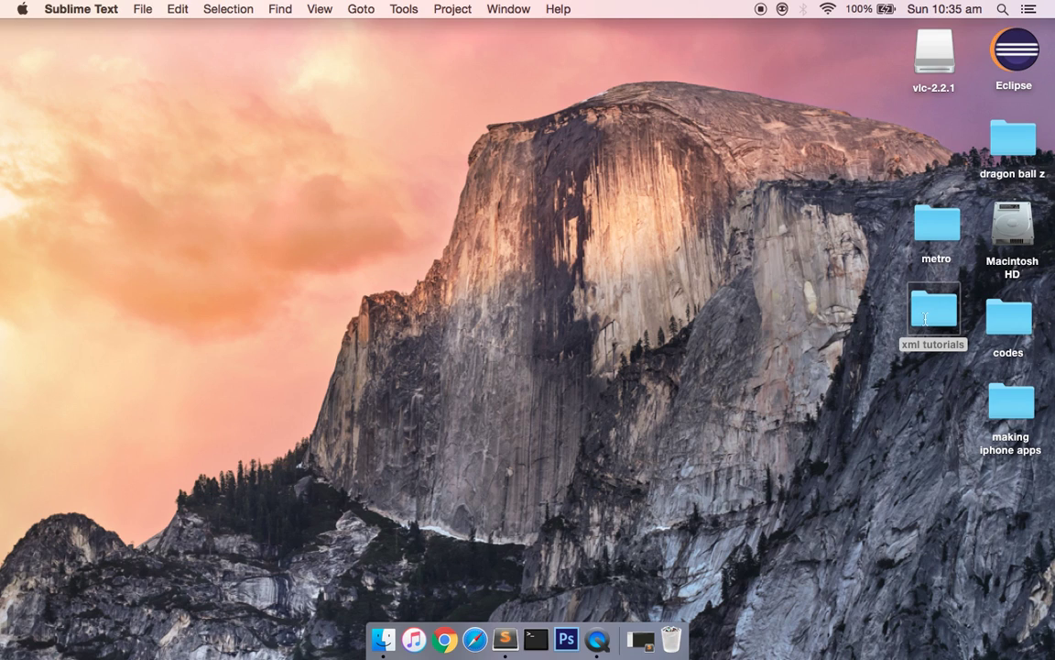
# - Open students.xml from the desktop's "xml tutorials" folder with Safari and minimize the Finder window
pyautogui.click(382, 638)
pyautogui.click(302, 179)
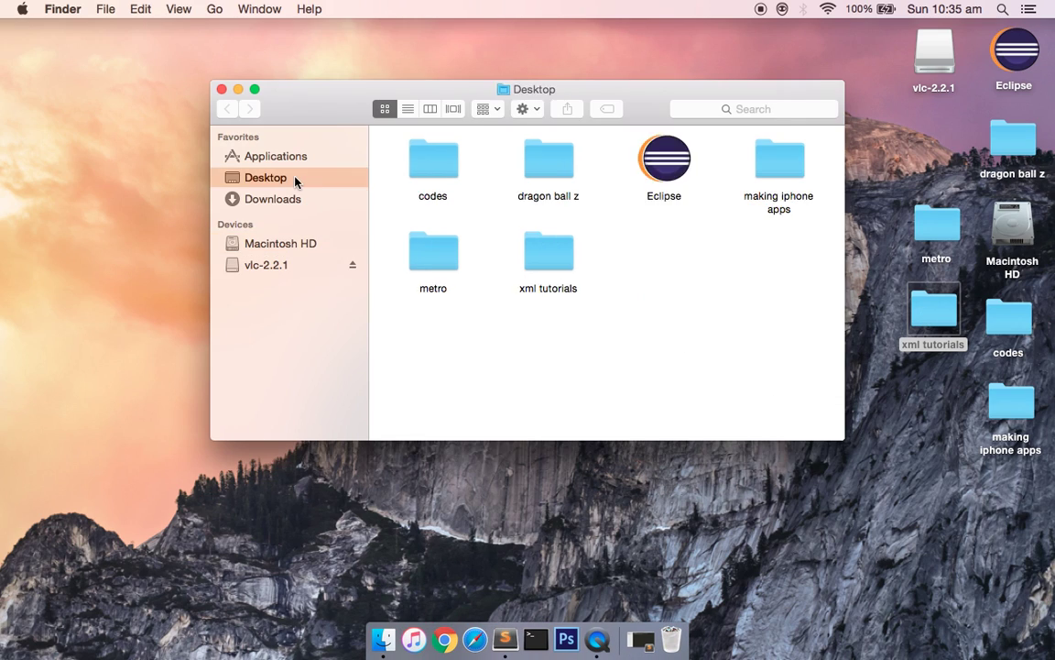
pyautogui.doubleClick(539, 262)
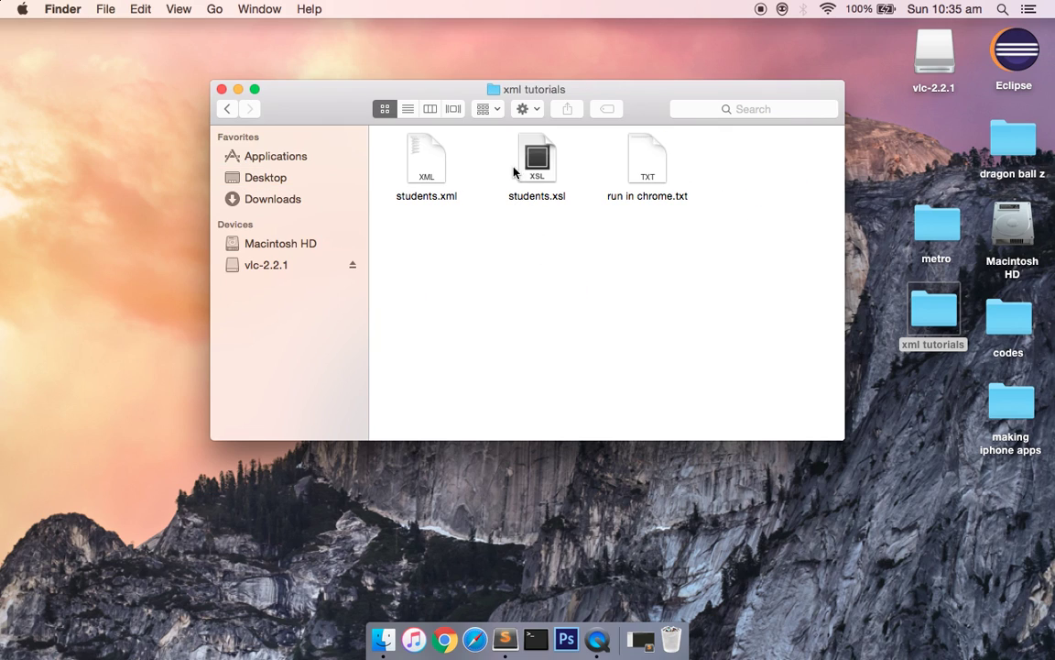
pyautogui.rightClick(430, 158)
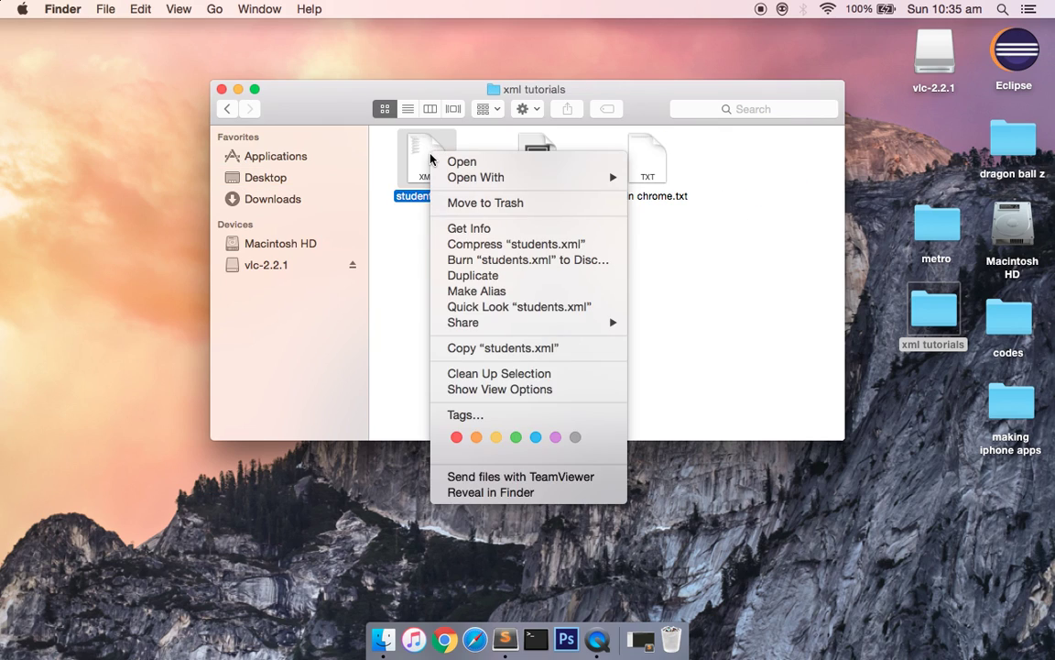
pyautogui.moveTo(525, 177)
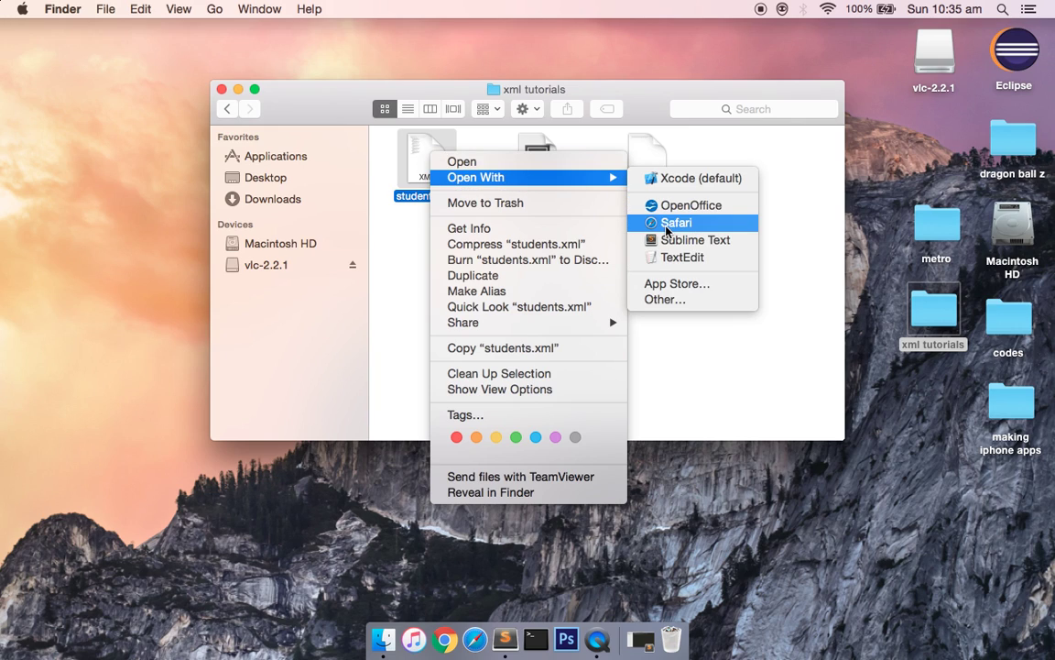
pyautogui.click(666, 225)
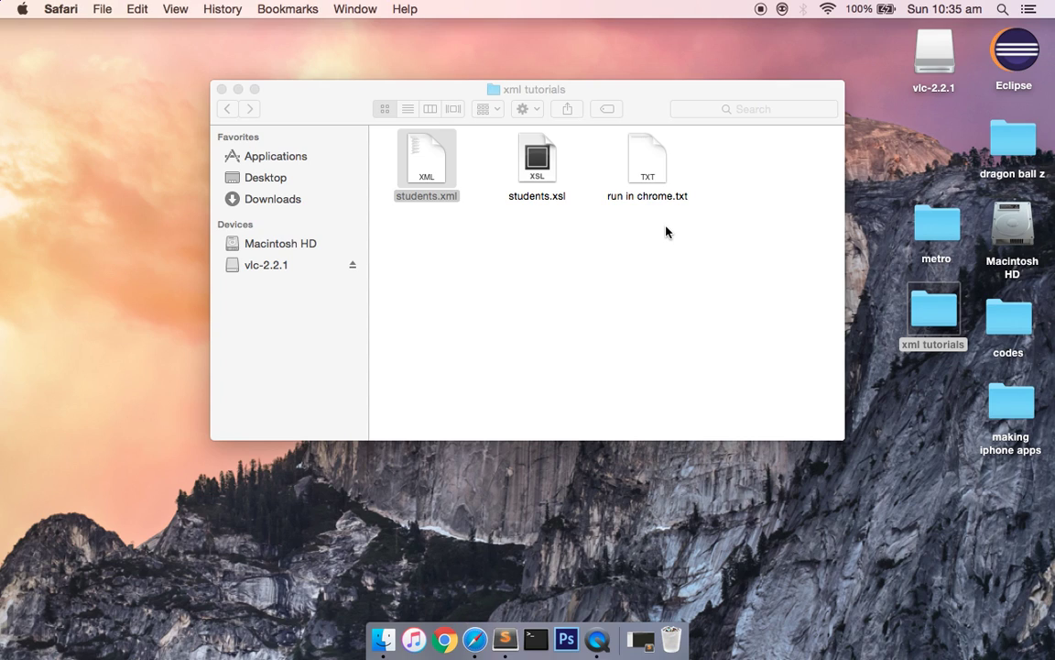
pyautogui.click(237, 90)
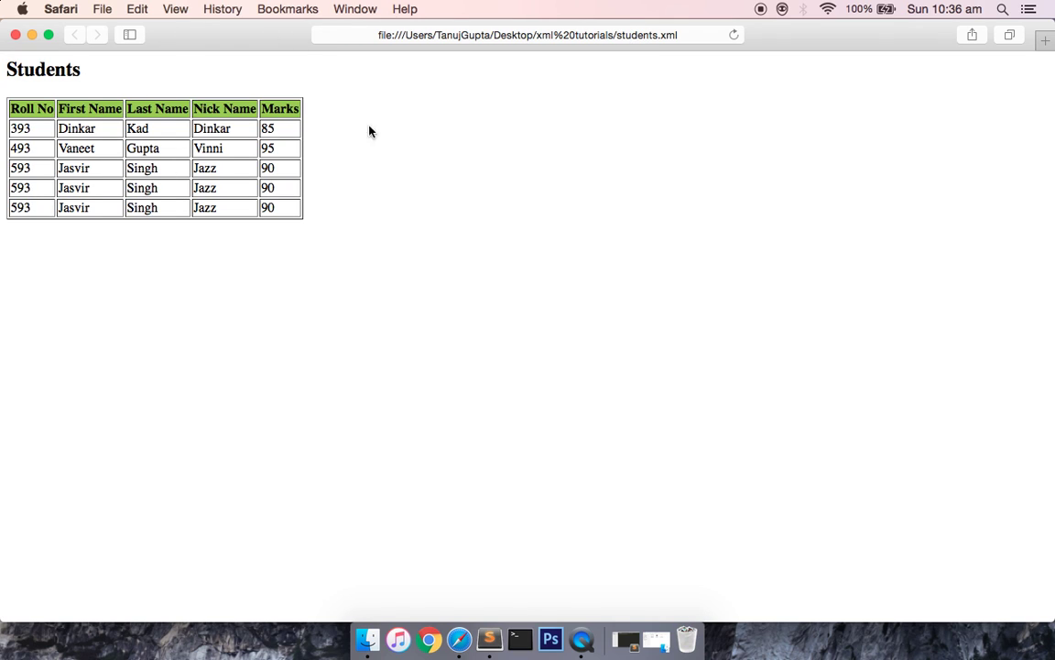
# - Copy the local file address of students.xml from Safari and close the browser window
pyautogui.click(646, 39)
pyautogui.press('super+c')
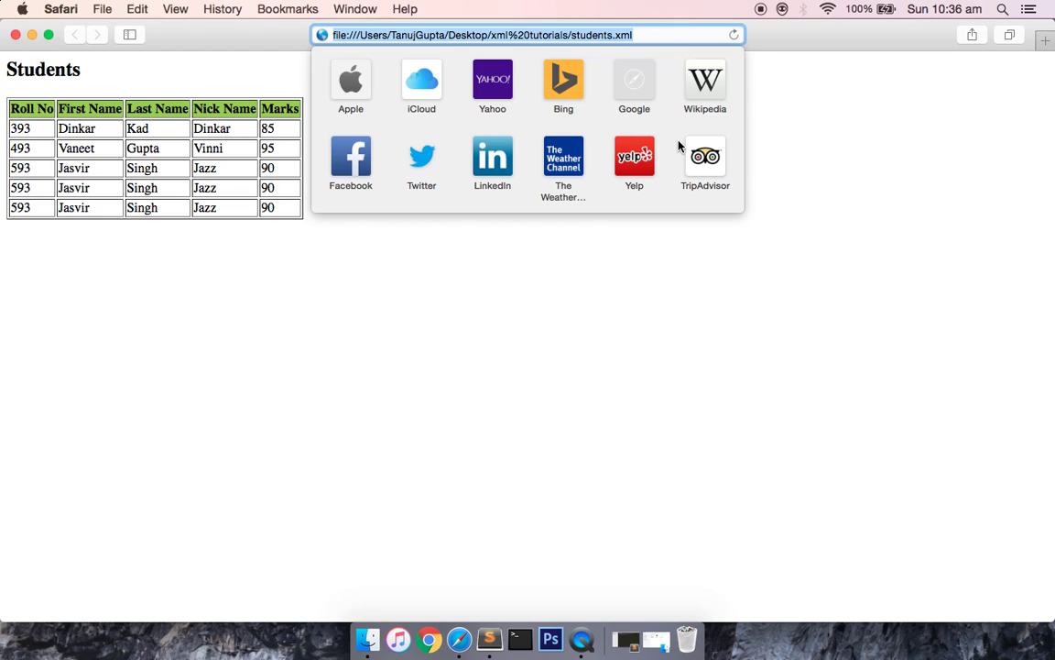
pyautogui.click(15, 34)
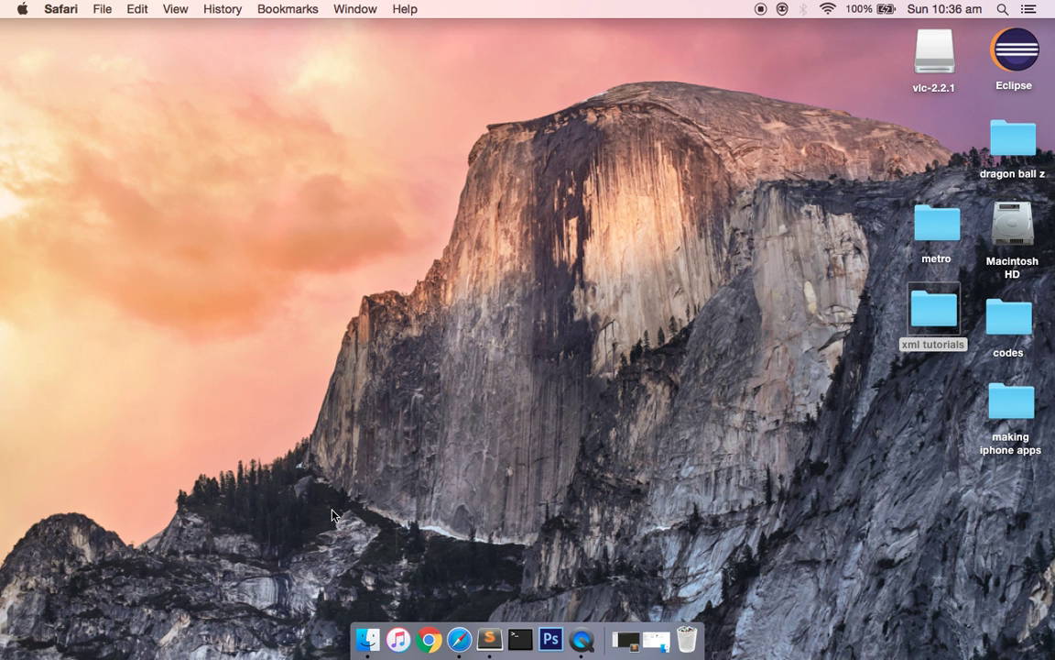
# - Switch to Google Chrome and load students.xml using the copied local file address
pyautogui.click(430, 643)
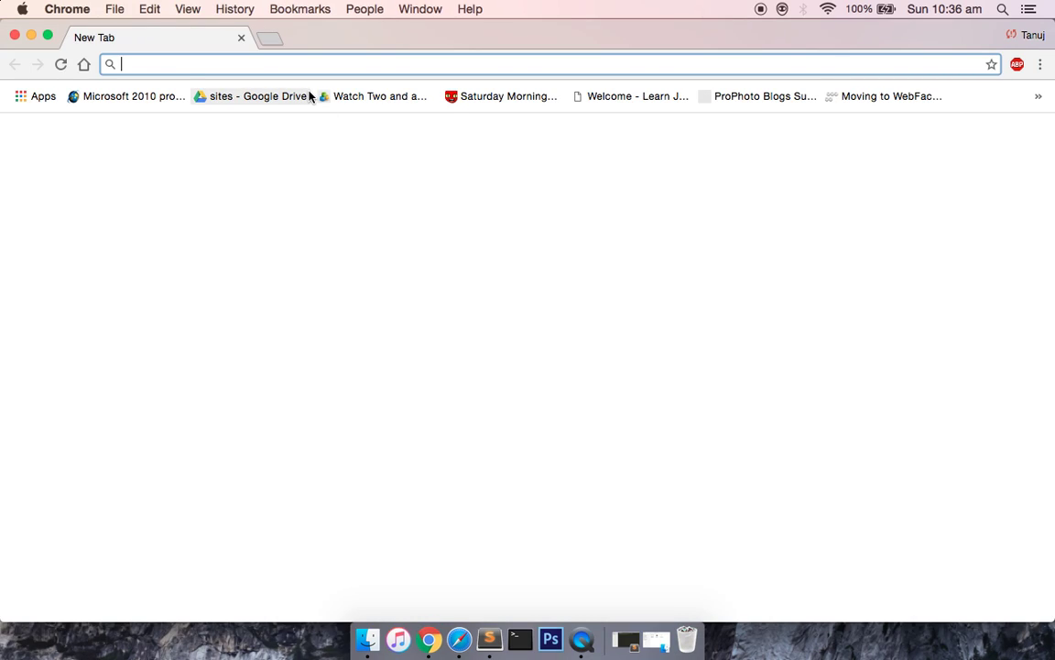
pyautogui.press('super+v')
pyautogui.press('Return')
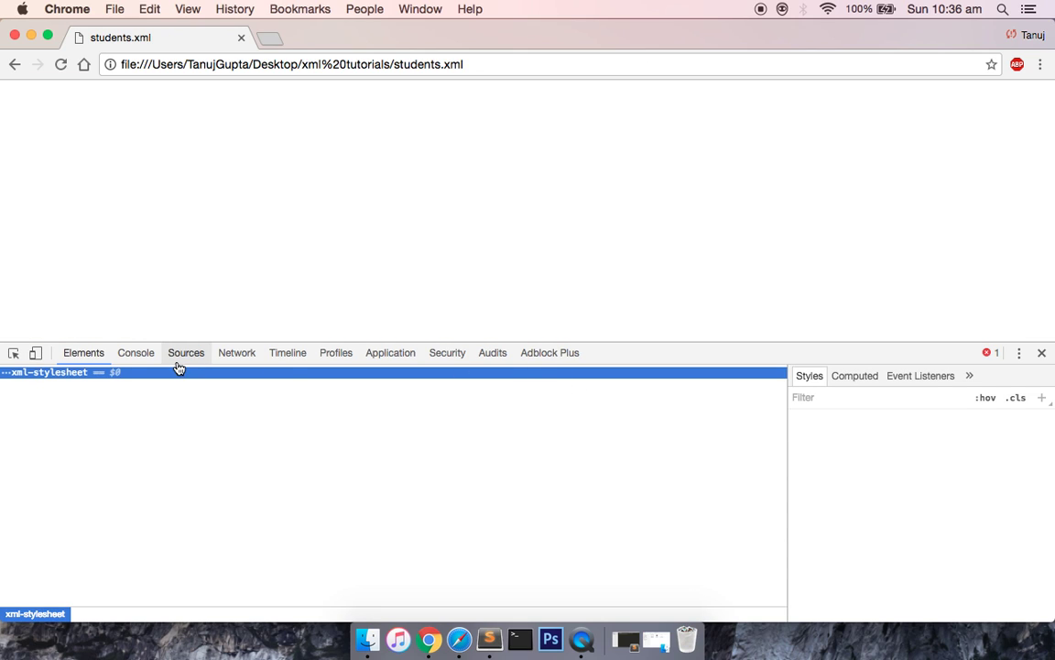
# - Examine the error logged in the developer console for students.xml
pyautogui.click(137, 355)
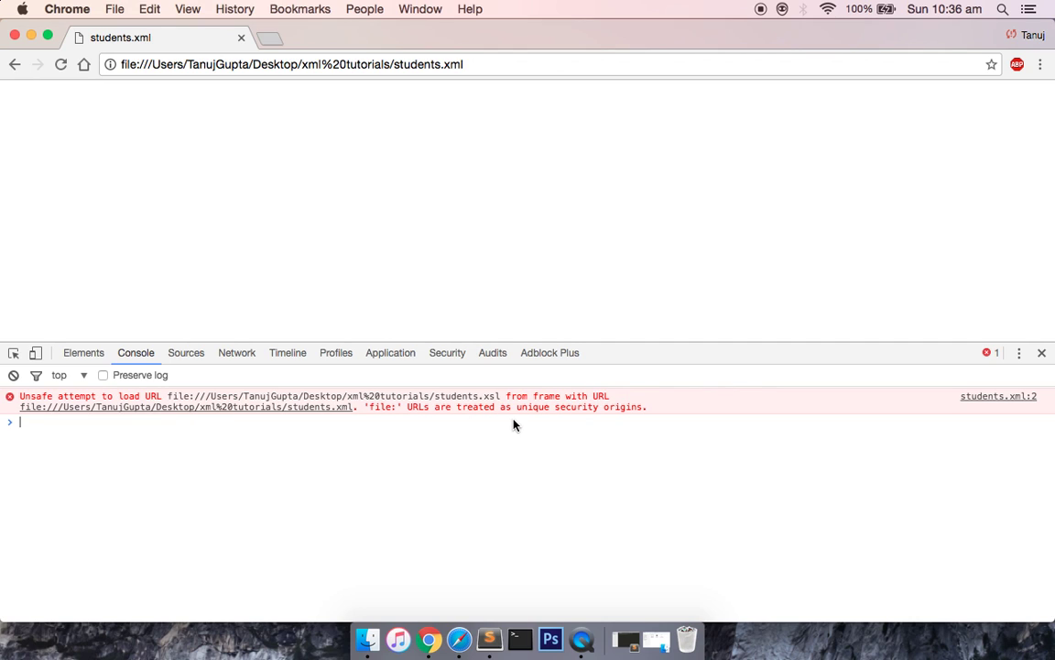
pyautogui.moveTo(654, 408); pyautogui.dragTo(31, 398)
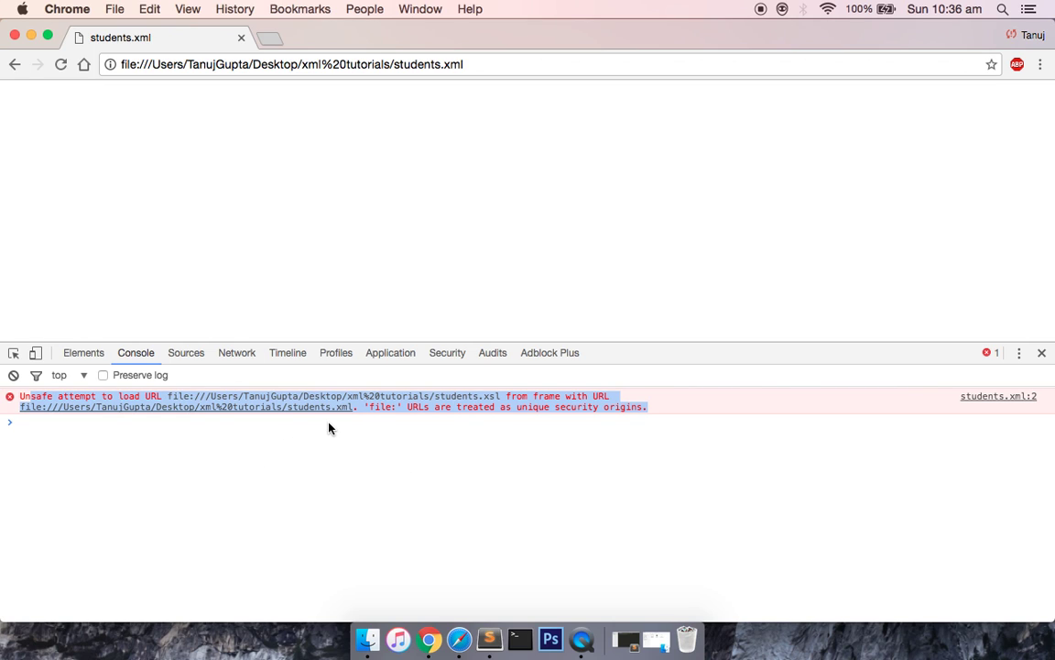
pyautogui.click(475, 414)
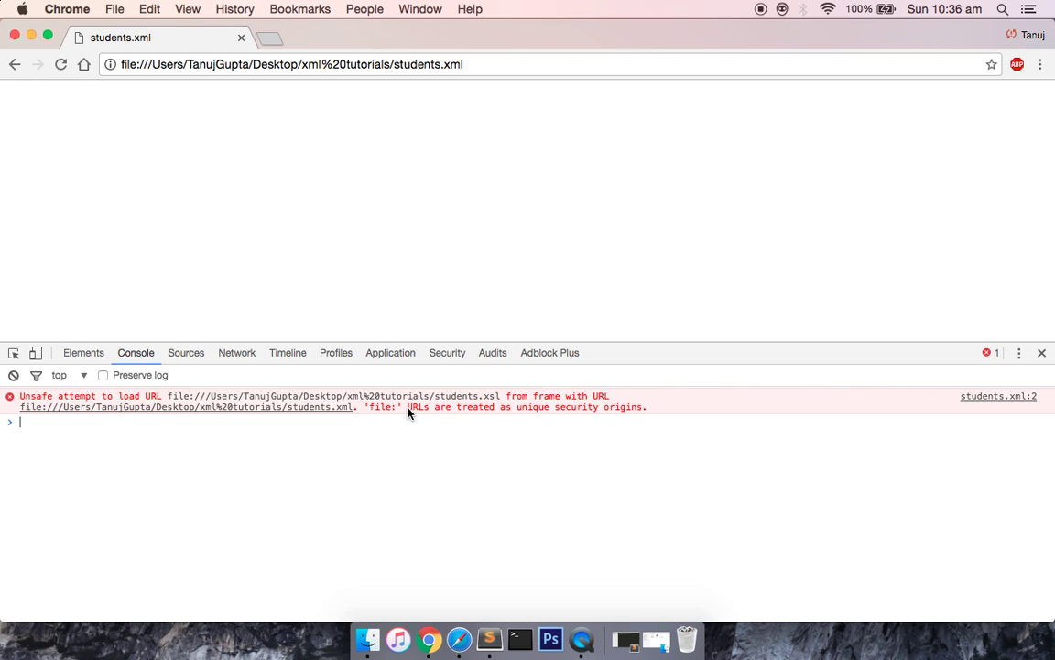
# - Copy the phrase "URLs are treated as unique security origins." from the console error and search for it on Google in a new tab
pyautogui.moveTo(408, 411); pyautogui.dragTo(601, 419)
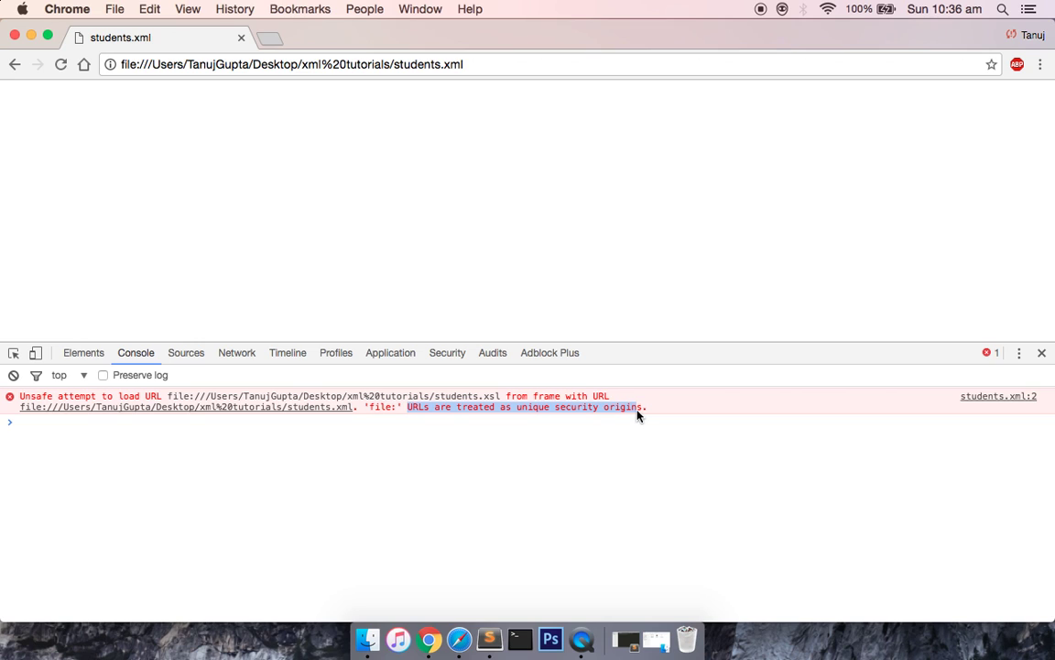
pyautogui.press('super+c')
pyautogui.click(269, 38)
pyautogui.write('goo')
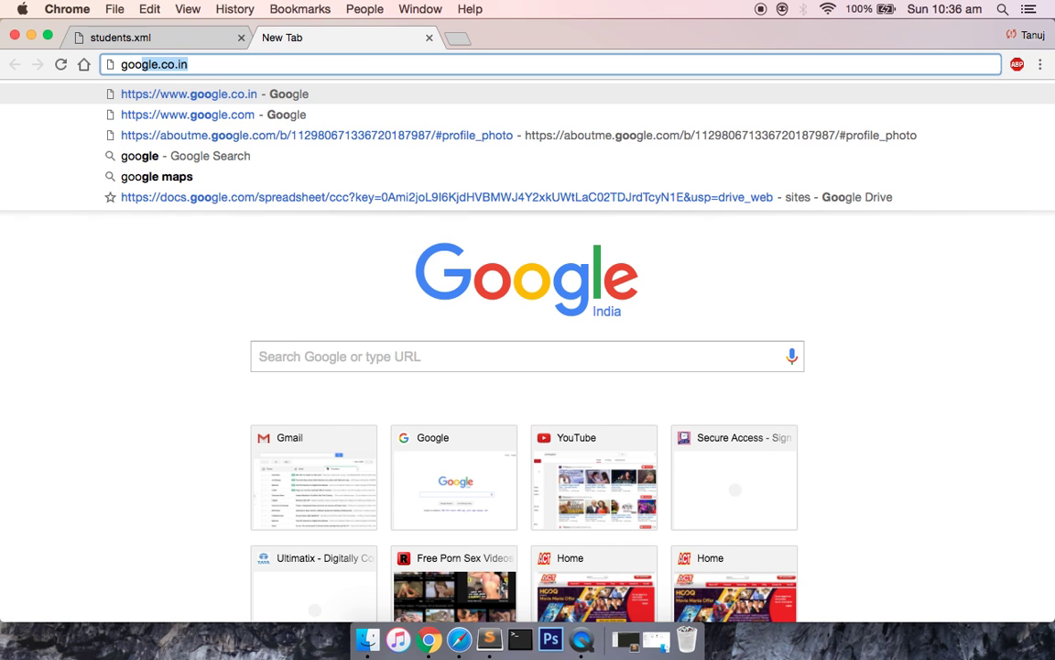
pyautogui.click(169, 93)
pyautogui.press('super+v')
pyautogui.press('Return')
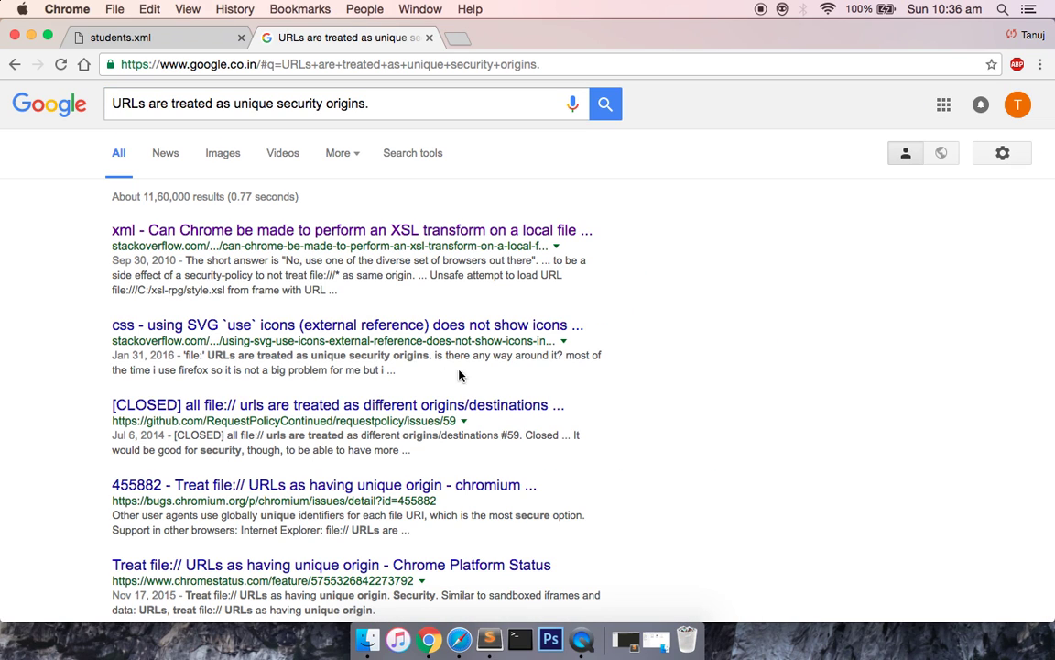
# - Open the Stack Overflow question on performing an XSL transform on a local file in Chrome and find the answer about command line flags
pyautogui.click(242, 232)
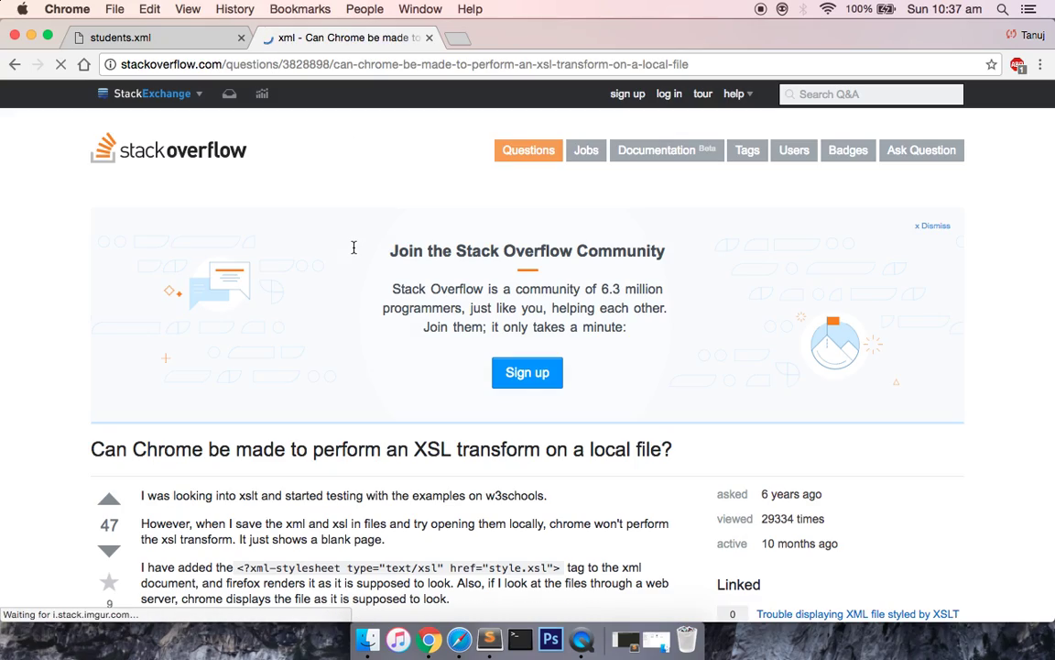
pyautogui.scroll(-10, 506, 403)
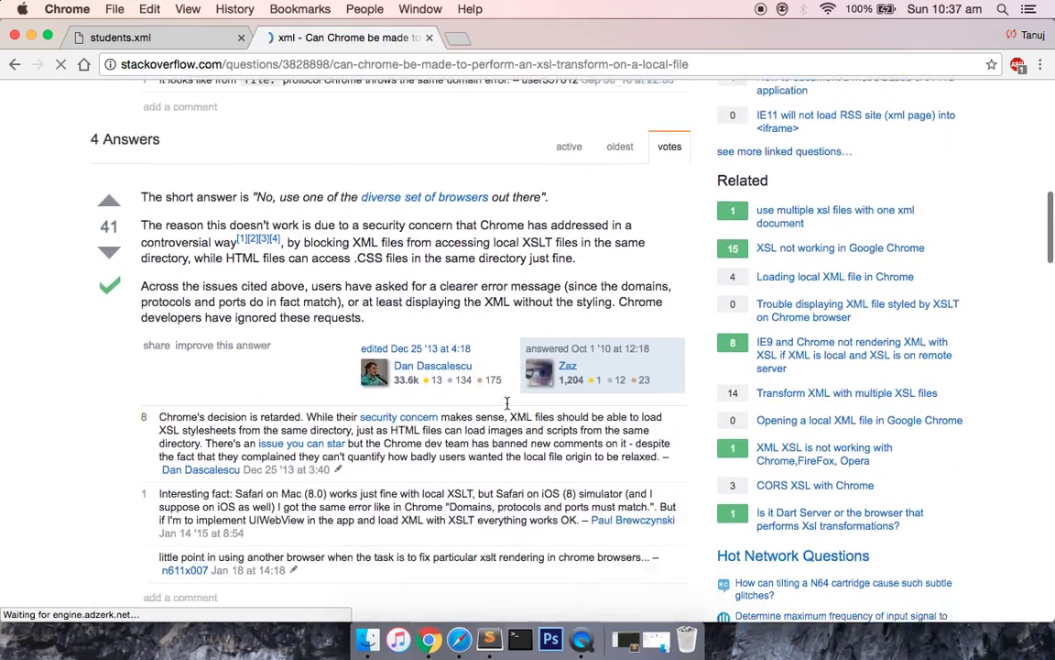
pyautogui.scroll(-5, 507, 403)
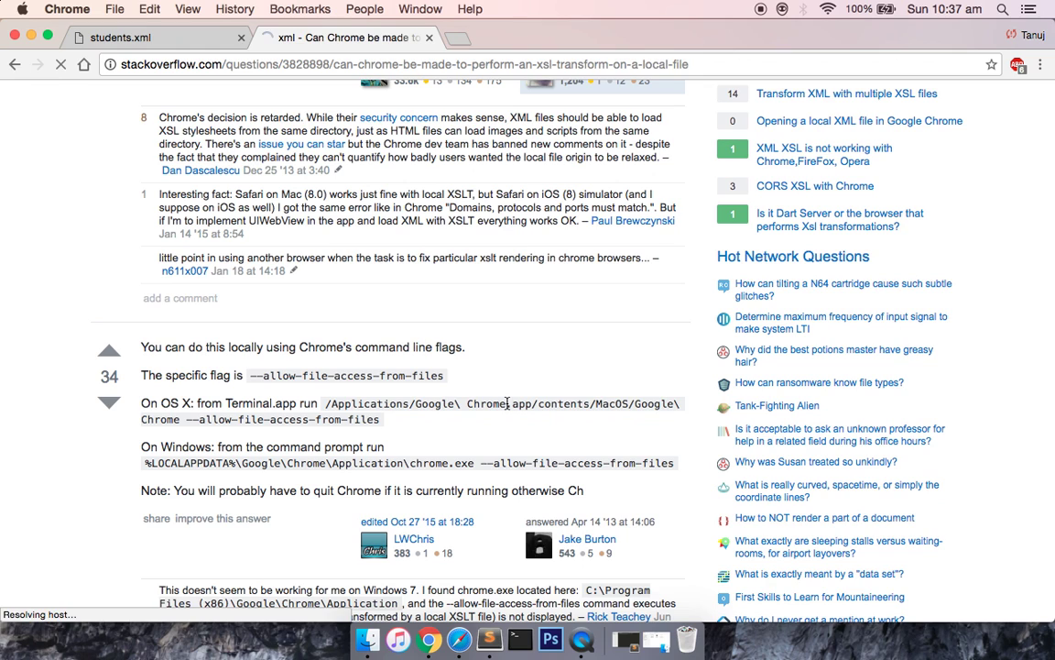
pyautogui.scroll(-4, 507, 403)
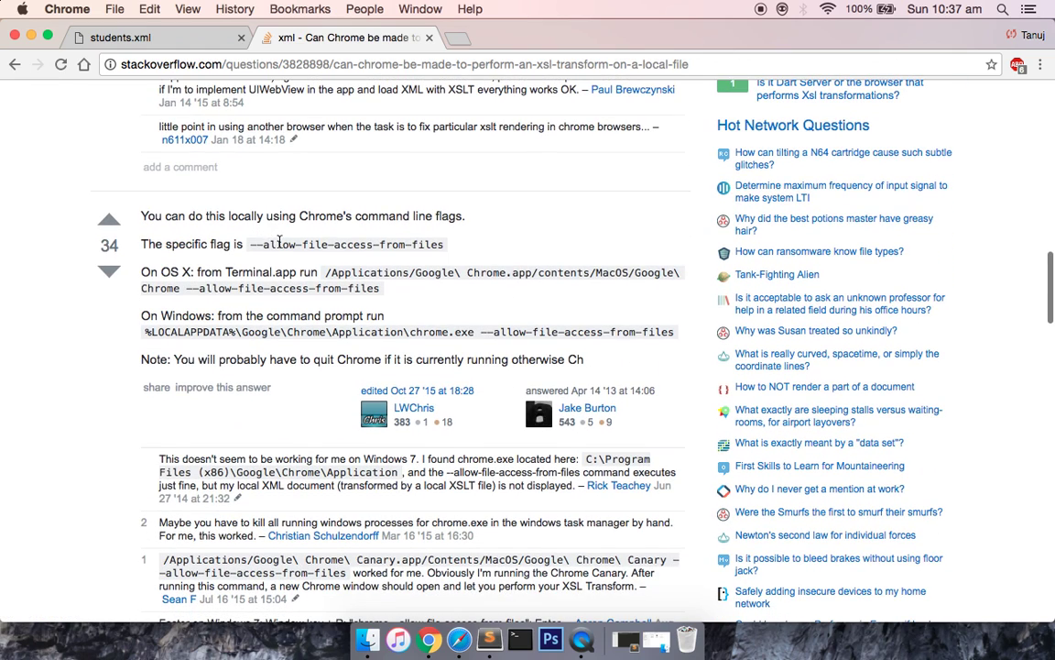
# - Examine the answer's --allow-file-access-from-files flag and its Chrome launch commands for OS X and Windows
pyautogui.moveTo(250, 245); pyautogui.dragTo(446, 245)
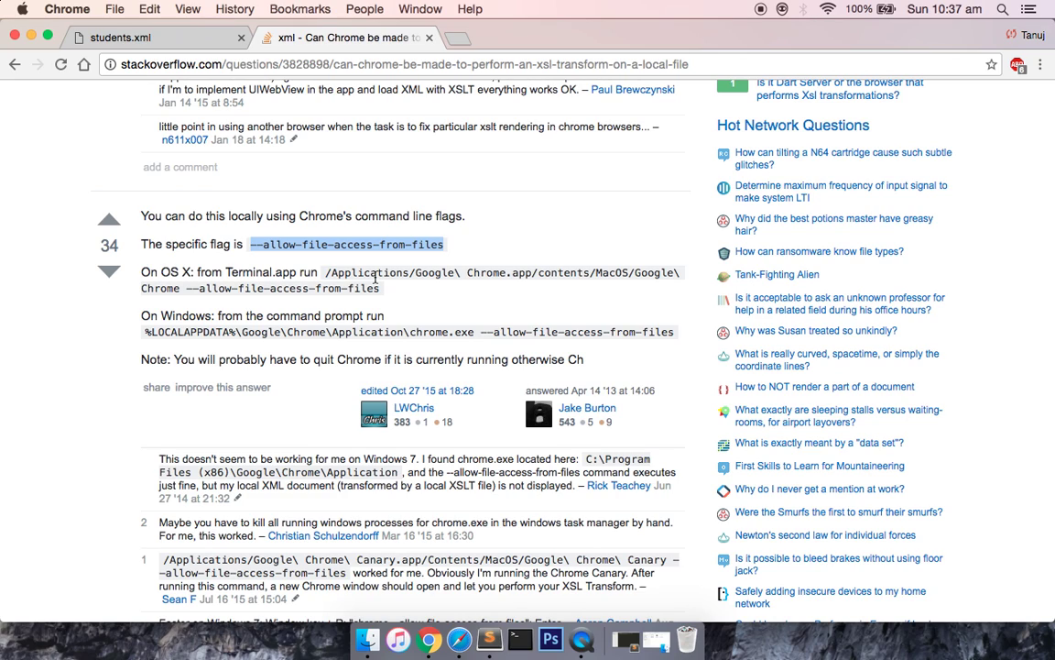
pyautogui.moveTo(250, 244); pyautogui.dragTo(446, 245)
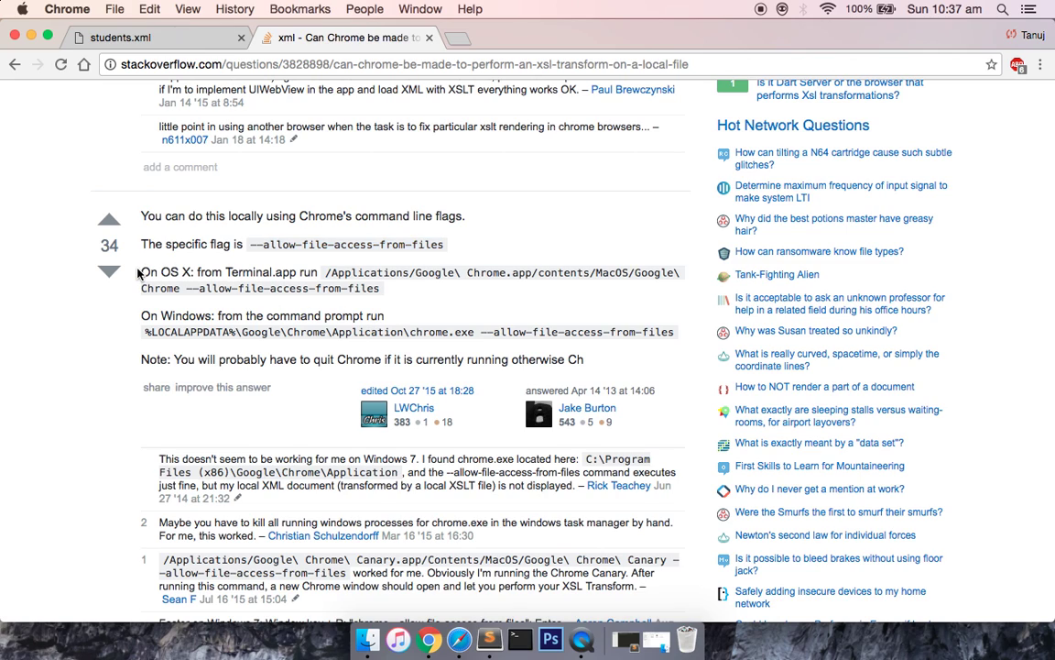
pyautogui.moveTo(140, 214); pyautogui.dragTo(172, 269)
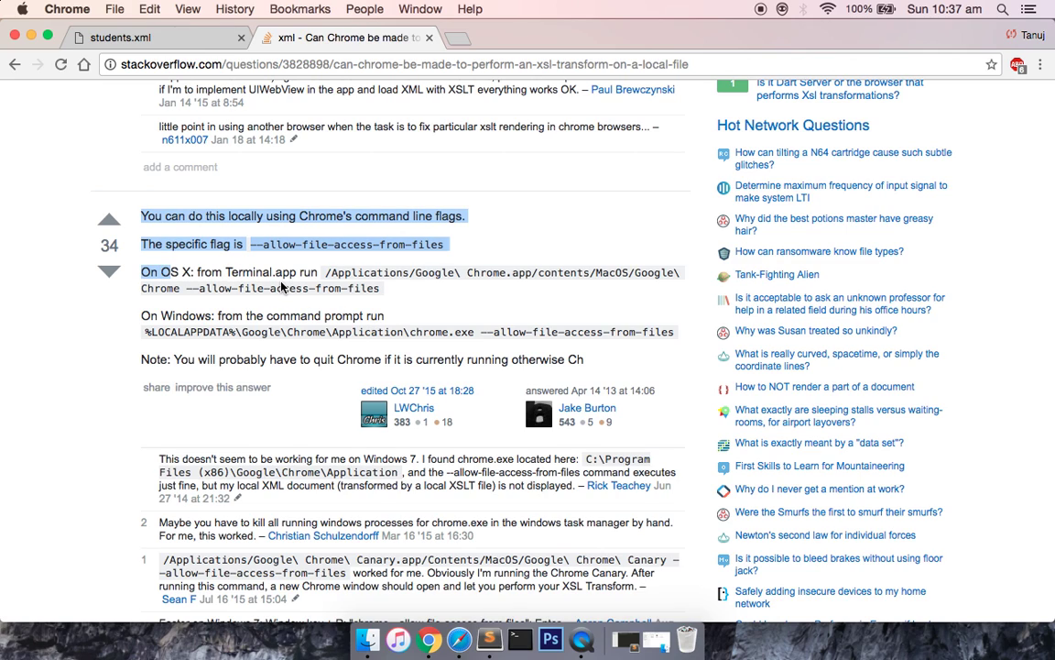
pyautogui.moveTo(327, 275); pyautogui.dragTo(381, 287)
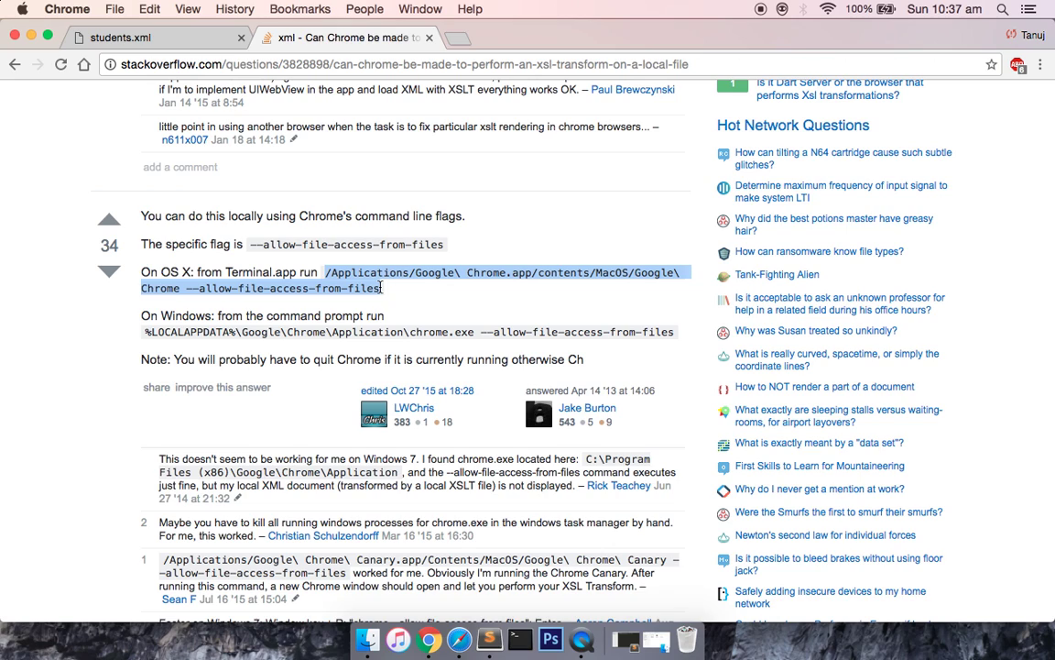
pyautogui.click(195, 289)
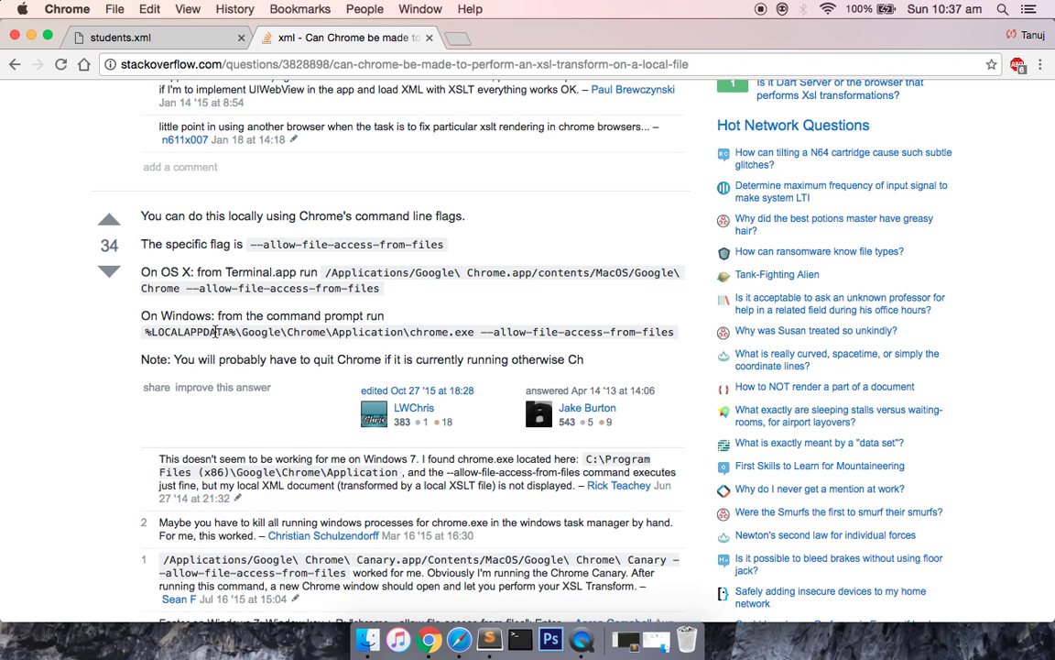
pyautogui.moveTo(145, 333); pyautogui.dragTo(670, 335)
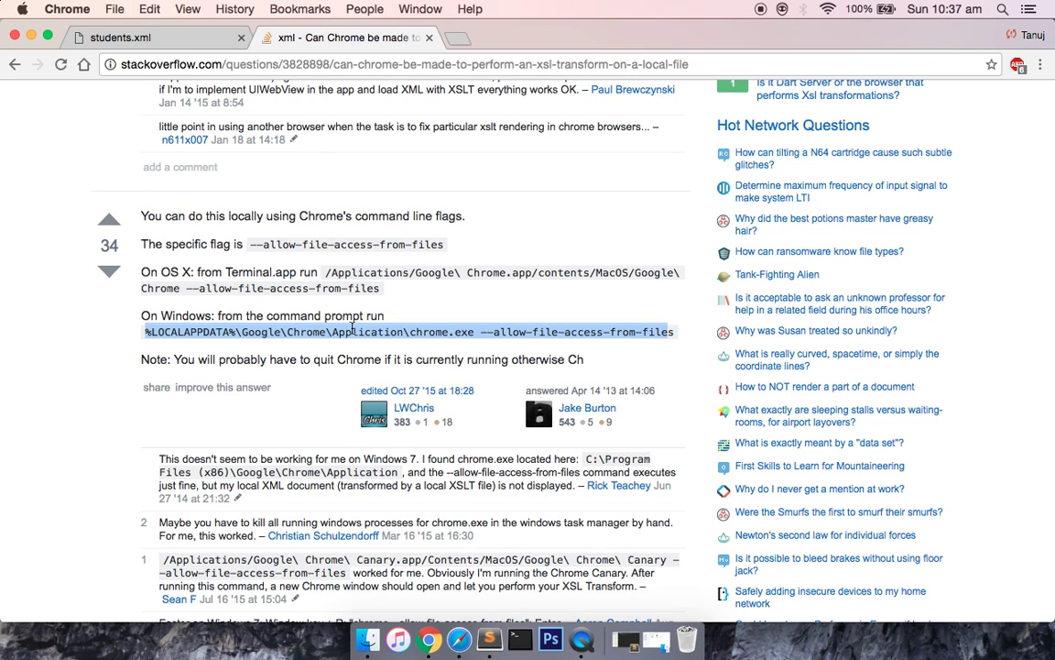
pyautogui.moveTo(381, 289); pyautogui.dragTo(316, 272)
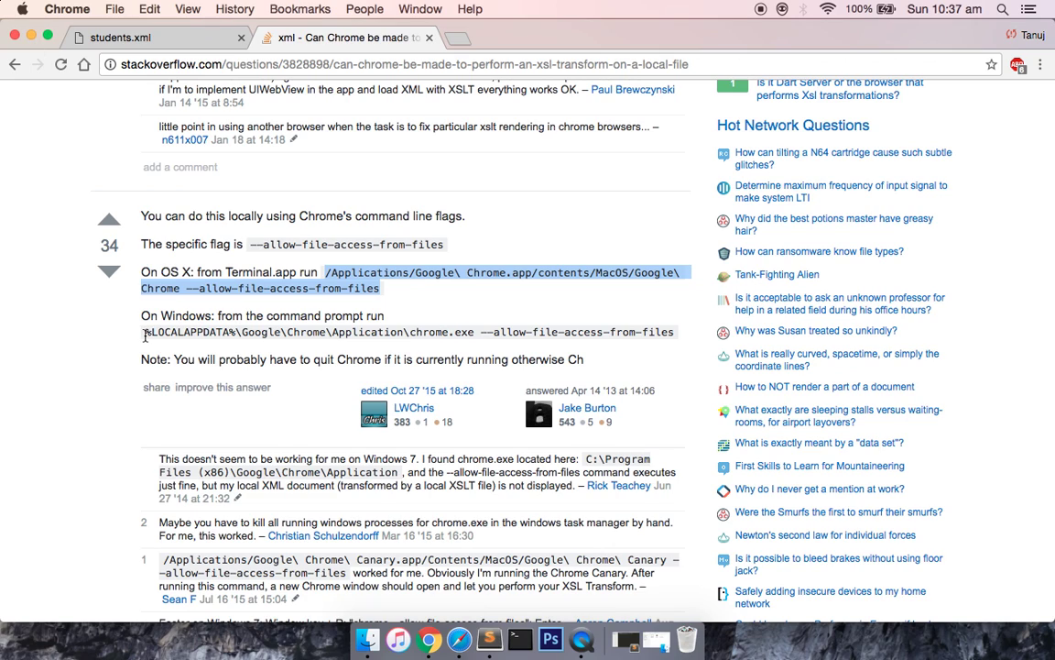
pyautogui.moveTo(144, 335); pyautogui.dragTo(281, 336)
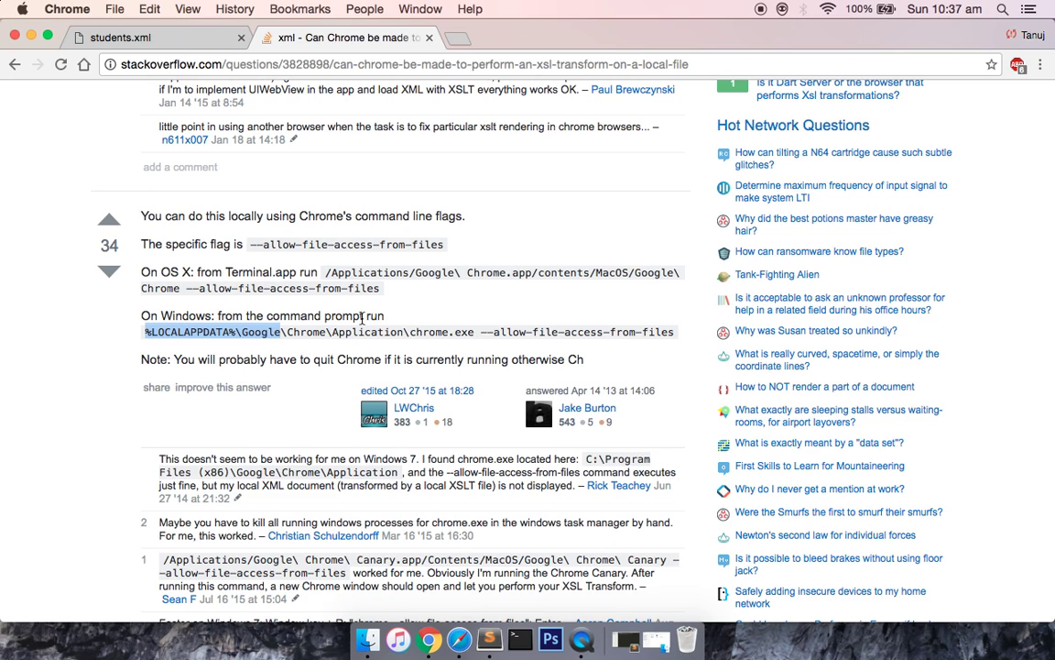
pyautogui.doubleClick(437, 336)
pyautogui.click(359, 336)
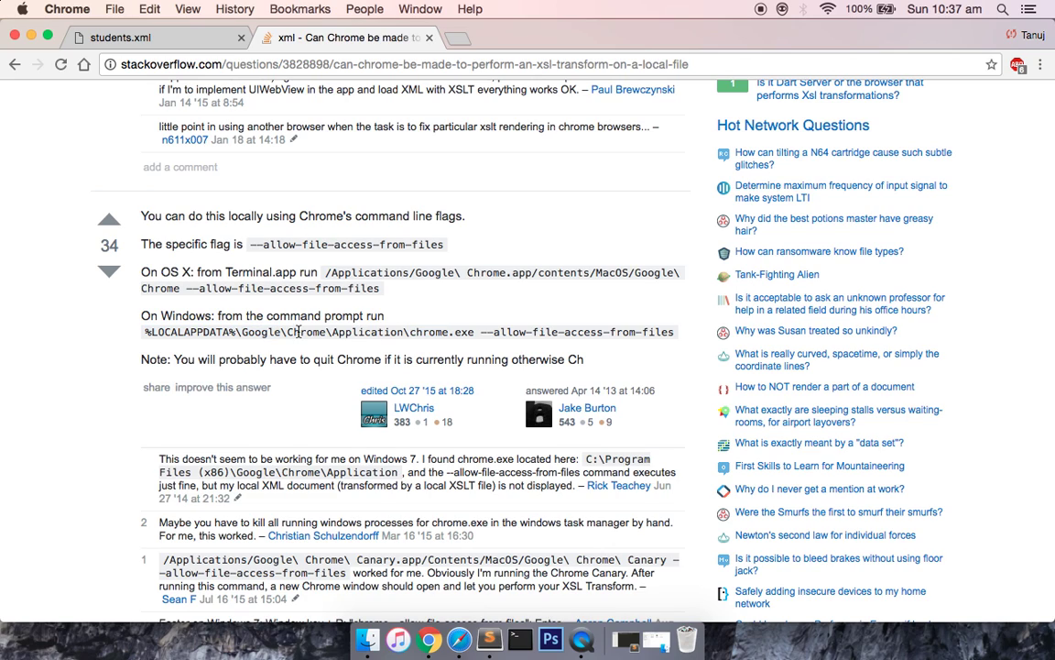
# - Minimize the Stack Overflow window, switch to Sublime Text and copy the Chrome launch command with --allow-file-access-from-files from run in chrome.txt
pyautogui.moveTo(262, 335); pyautogui.dragTo(676, 335)
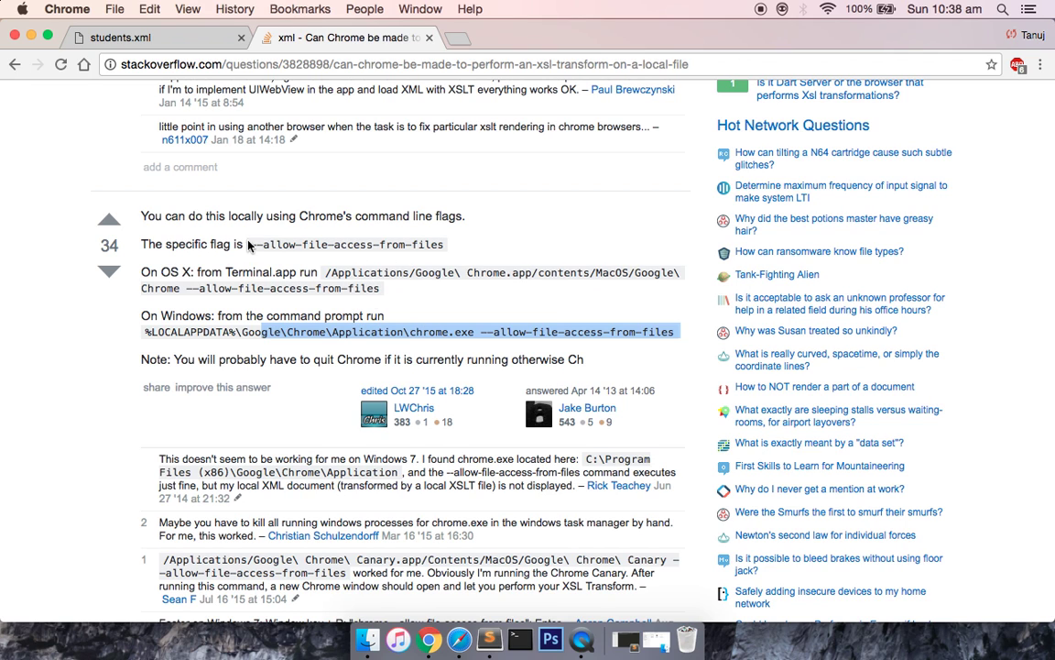
pyautogui.click(31, 37)
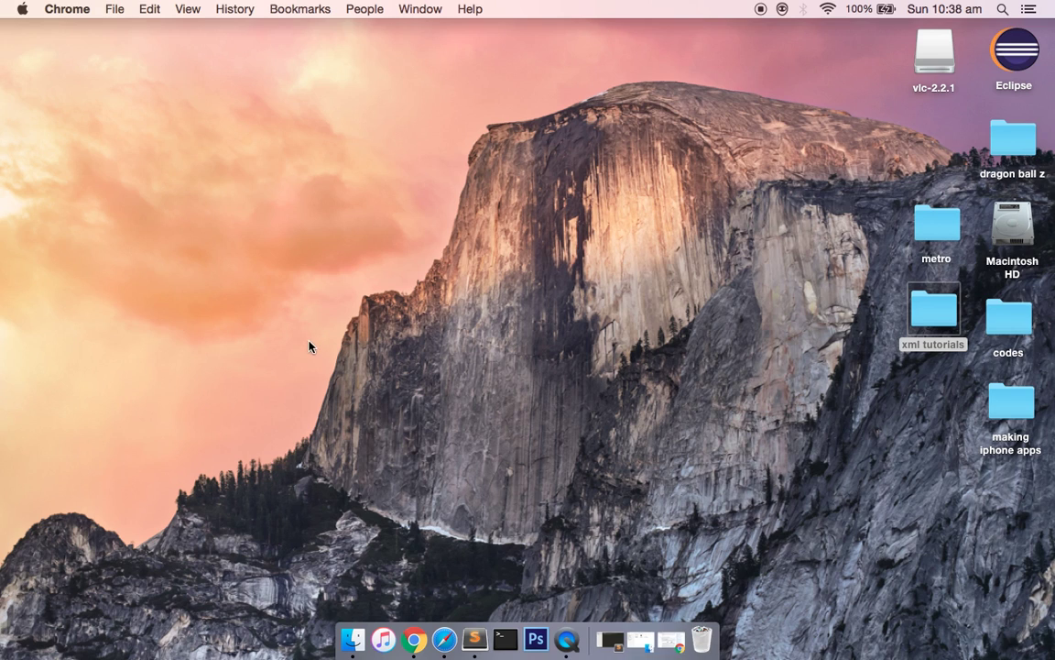
pyautogui.click(474, 638)
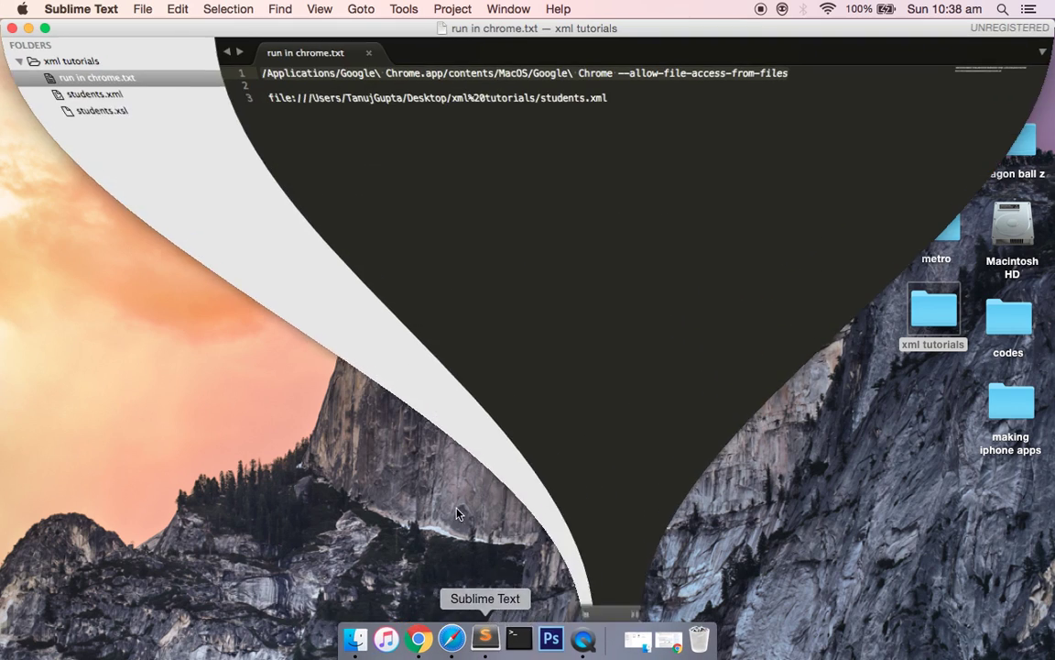
pyautogui.moveTo(793, 81); pyautogui.dragTo(320, 41)
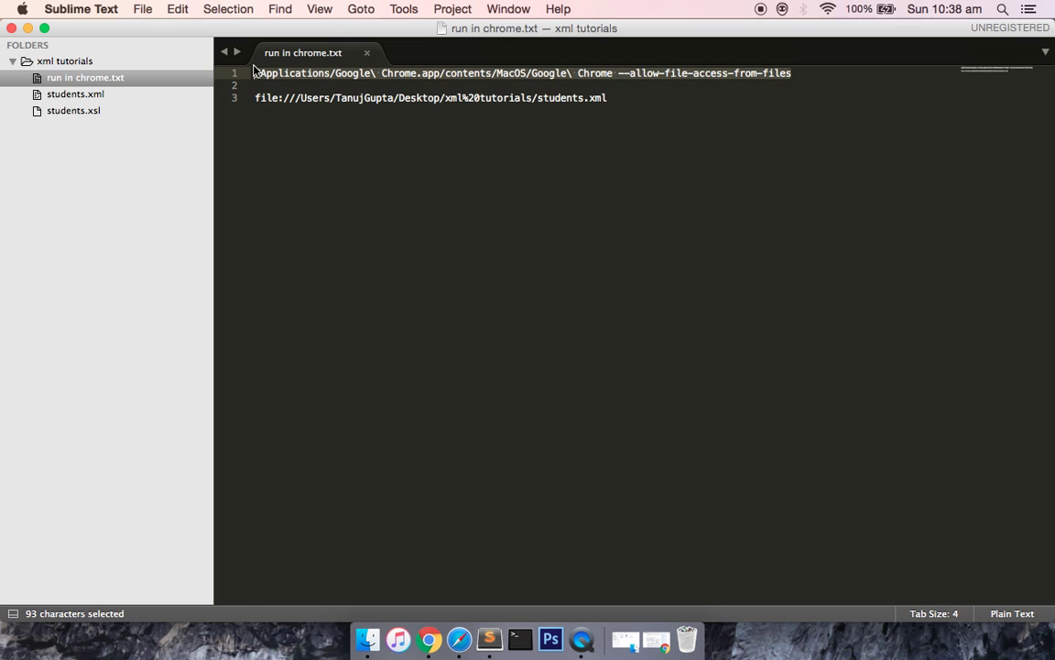
pyautogui.press('super+c')
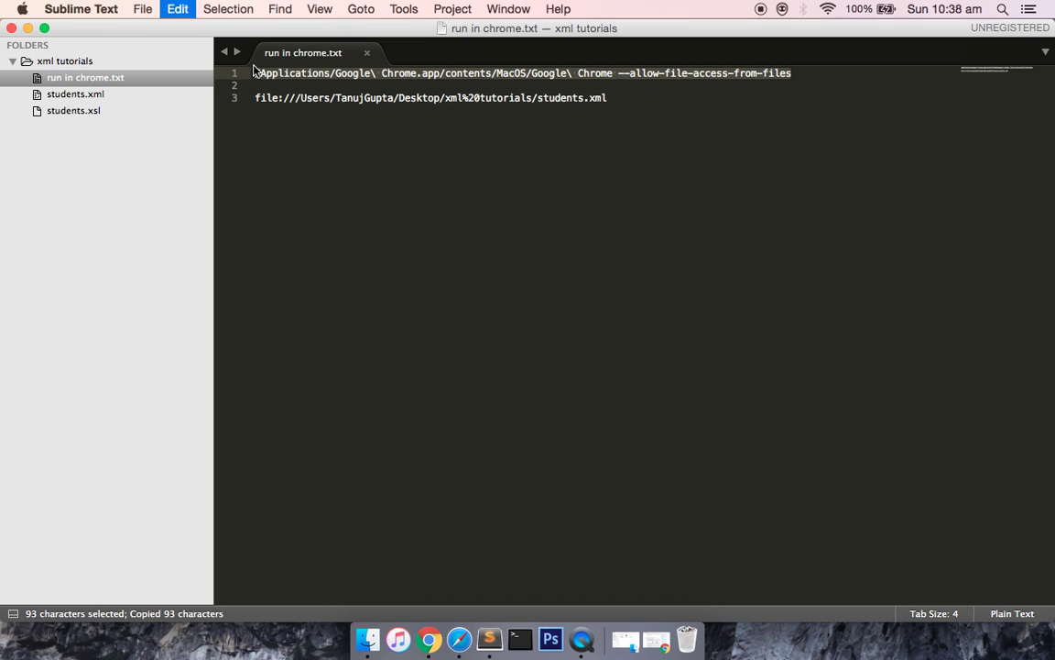
# - Switch to Terminal, run the copied Chrome launch command with sudo, and enter the account password
pyautogui.click(519, 642)
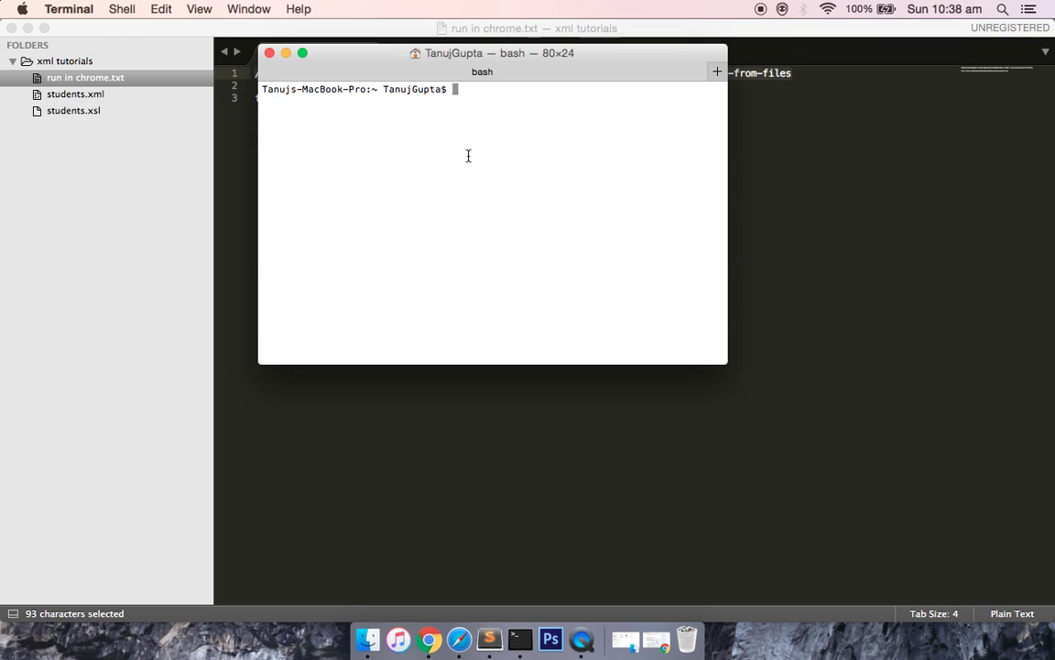
pyautogui.write('sudo')
pyautogui.press('super+v')
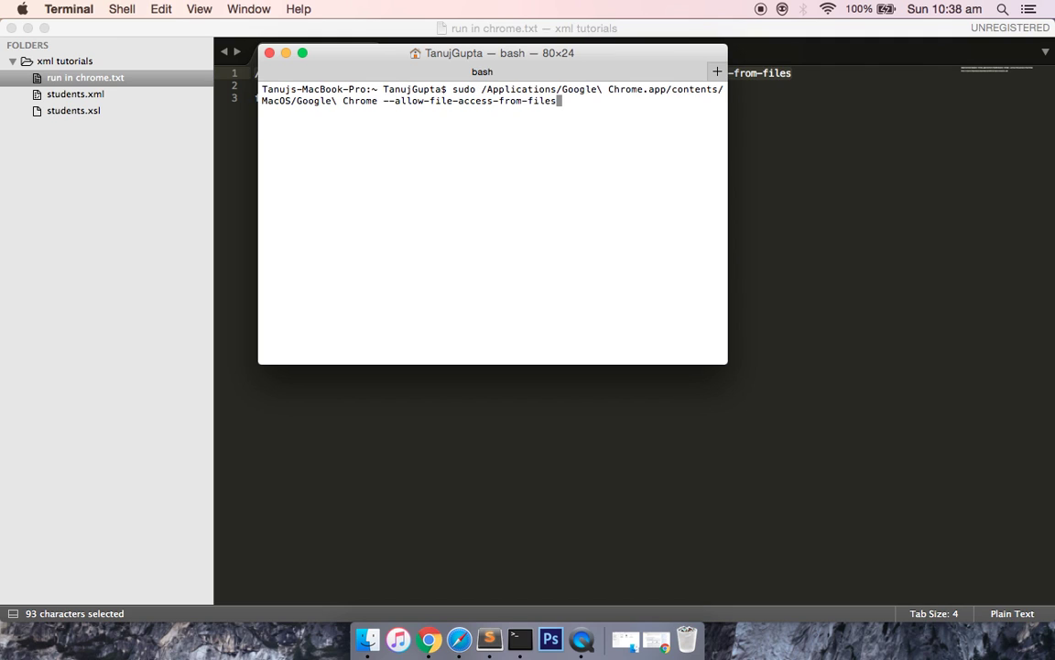
pyautogui.press('Return')
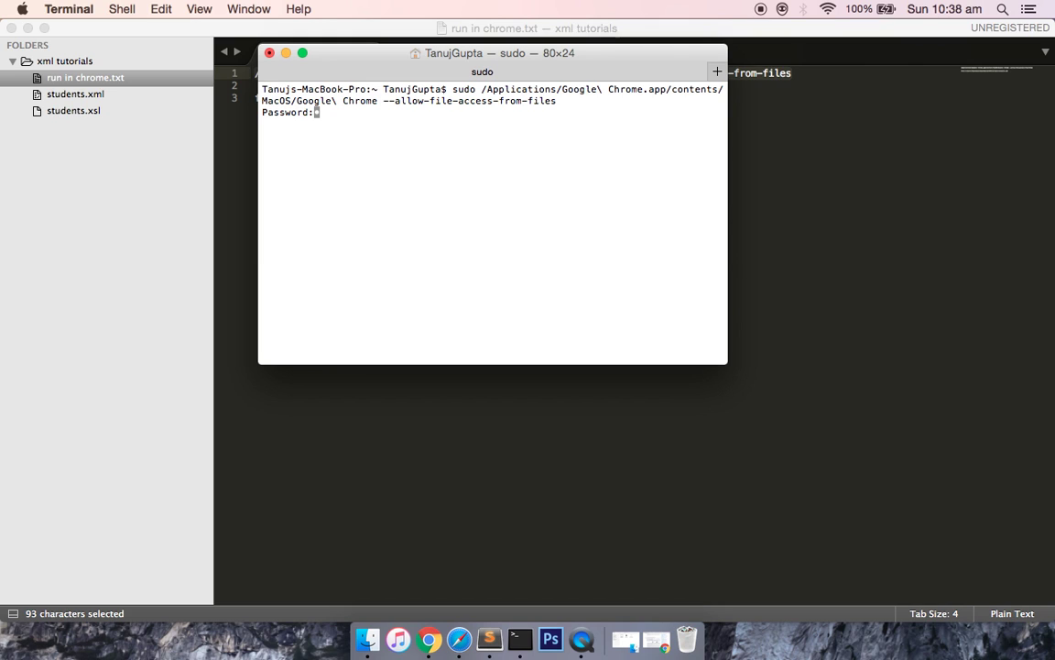
pyautogui.press('Return')
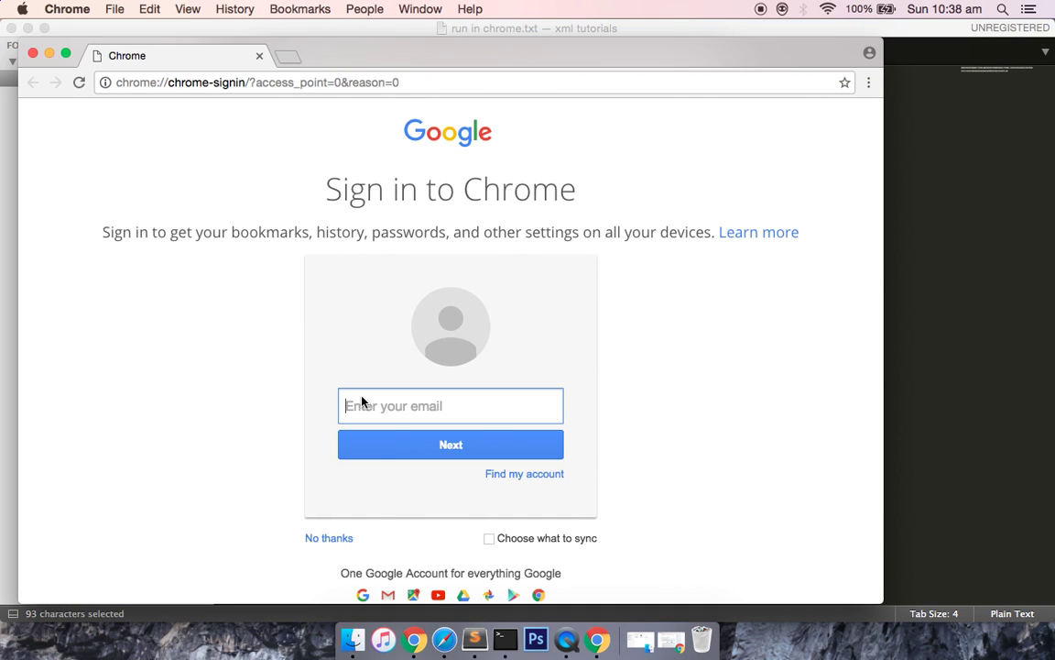
# - Switch to Finder and open students.xml from the xml tutorials folder with Safari
pyautogui.click(357, 641)
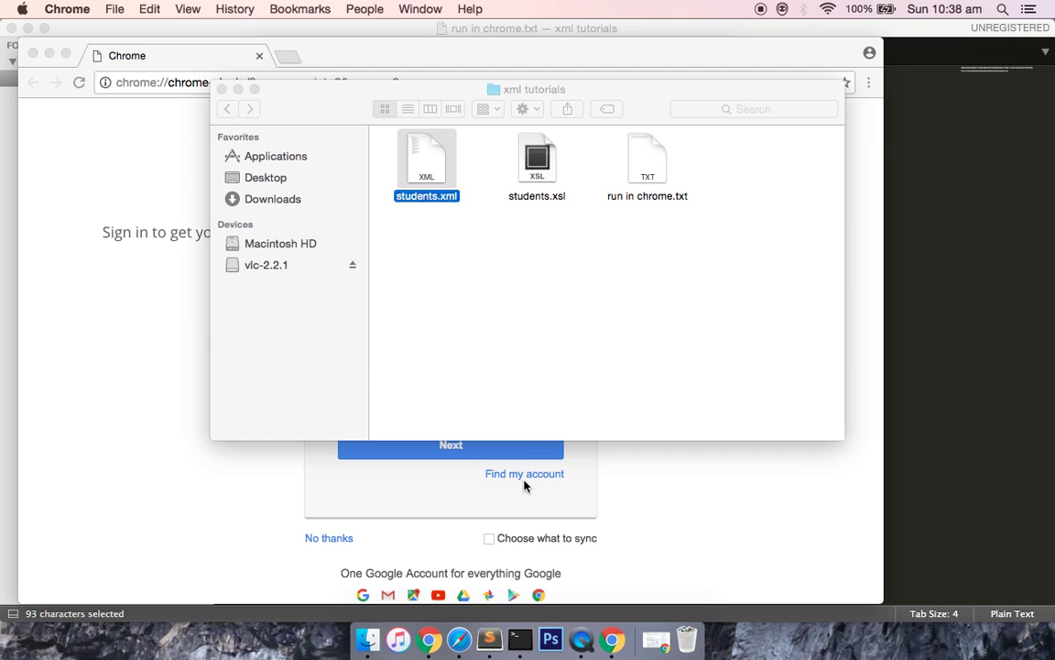
pyautogui.rightClick(426, 164)
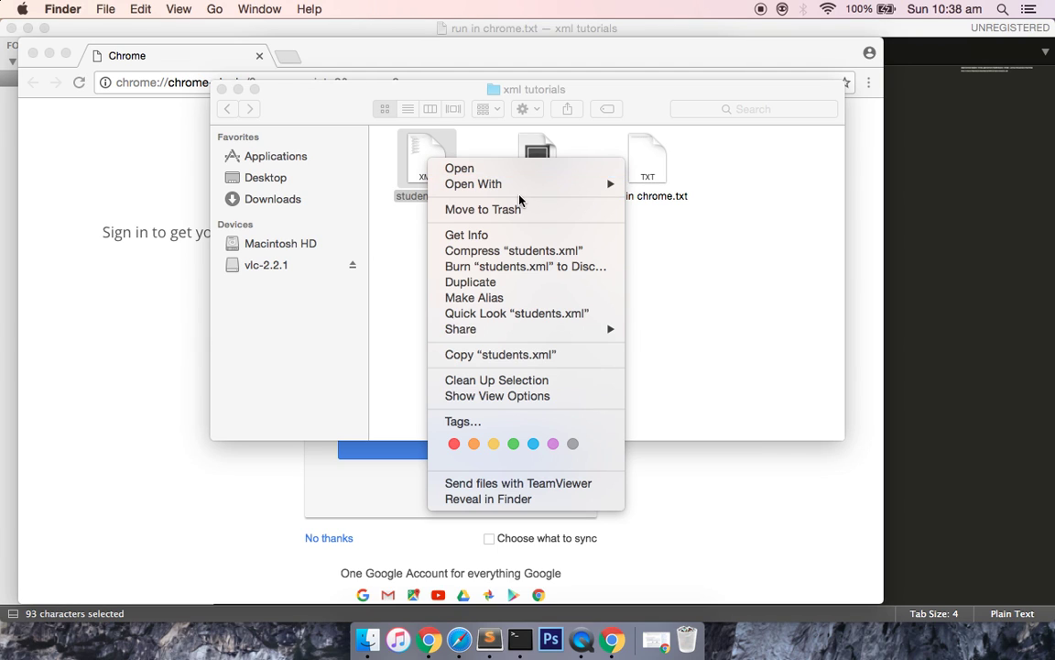
pyautogui.moveTo(612, 183)
pyautogui.click(680, 230)
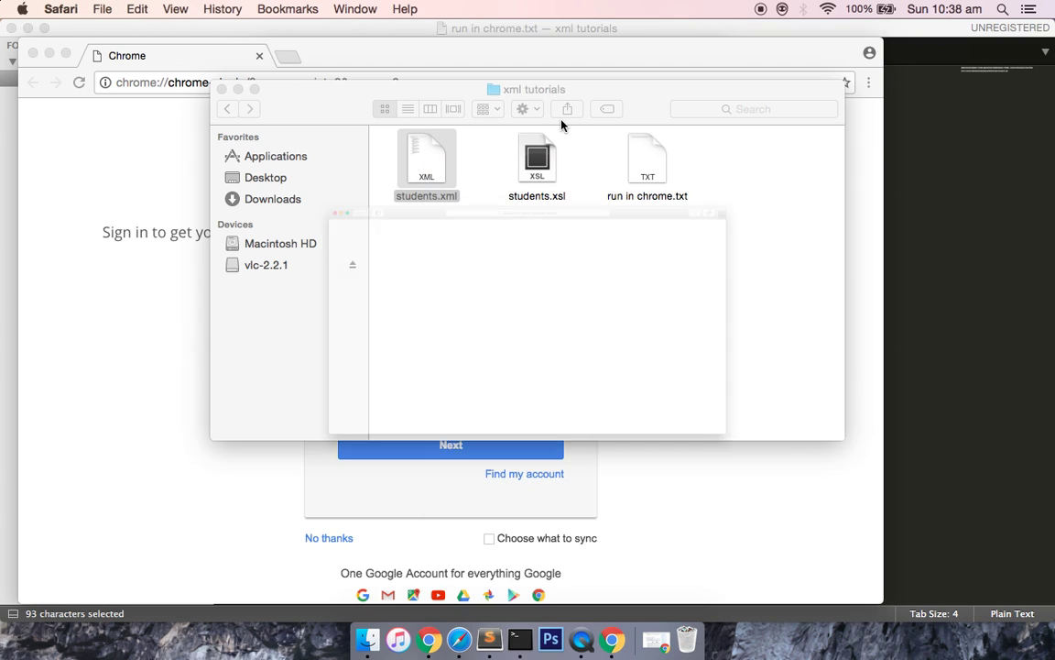
# - Copy the full file address of students.xml and close the Safari window
pyautogui.click(605, 35)
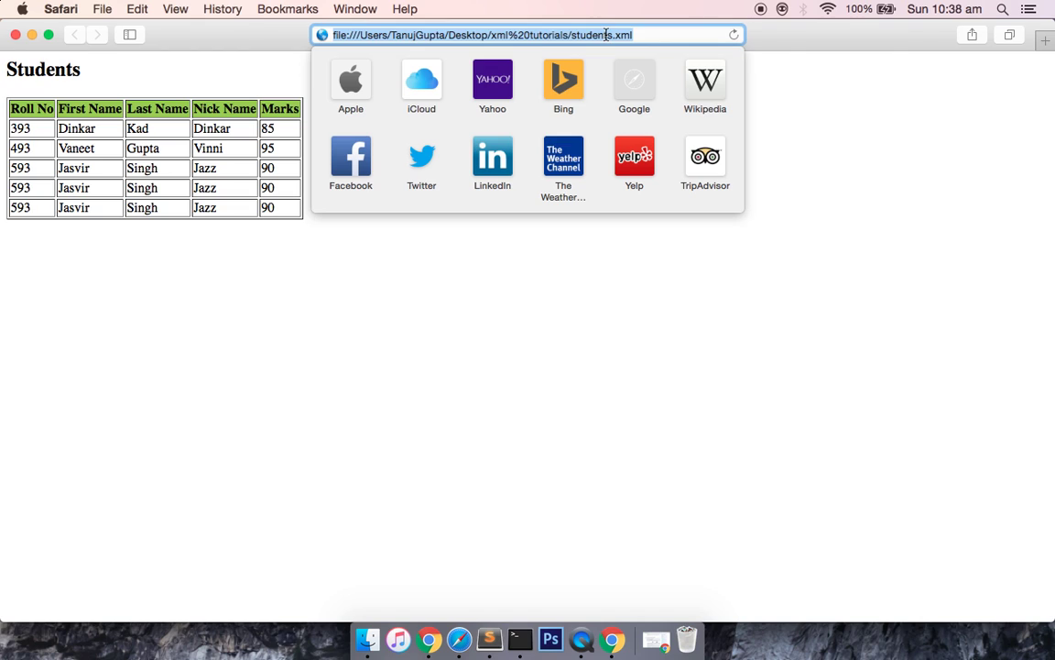
pyautogui.click(606, 35)
pyautogui.press('super+a')
pyautogui.press('super+c')
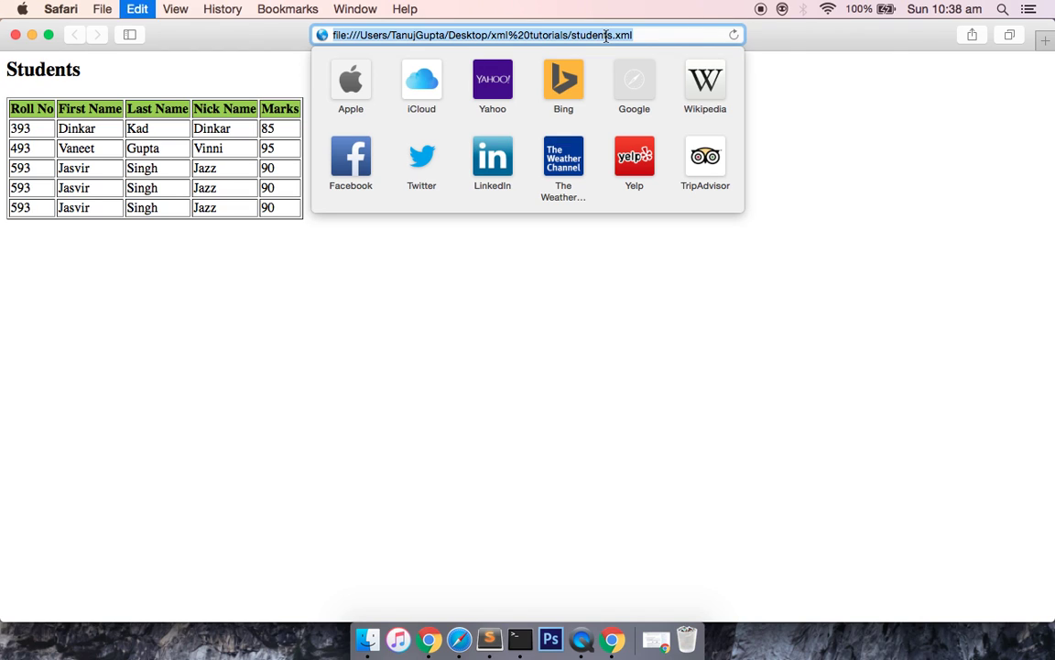
pyautogui.click(15, 34)
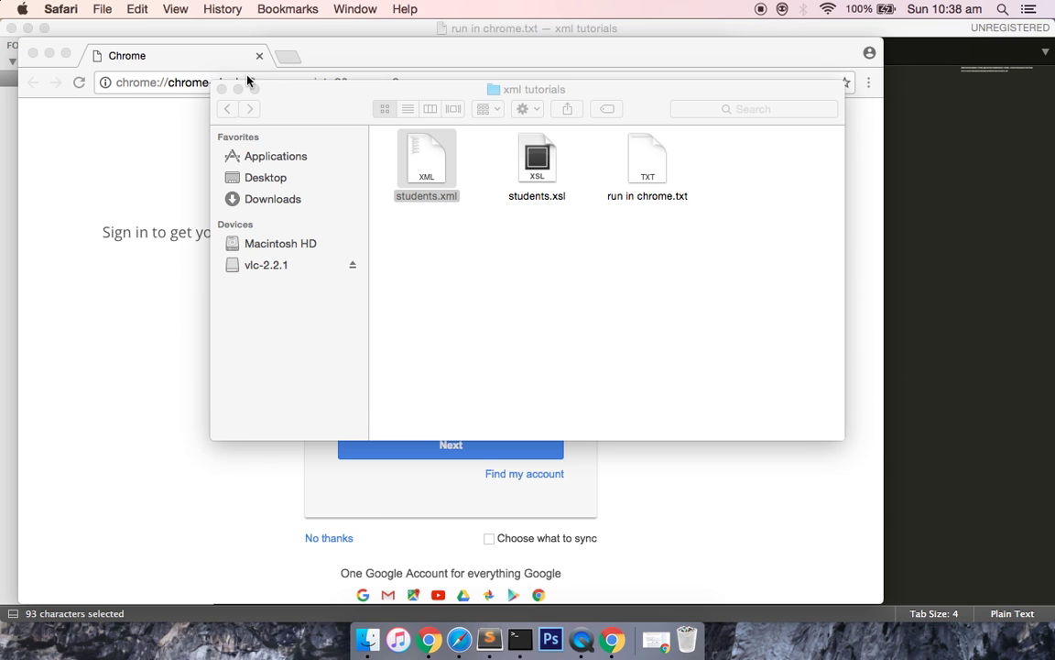
# - Load the copied students.xml address in the Chrome window that was launched from Terminal, and examine the rendered Students table
pyautogui.click(225, 81)
pyautogui.press('super+v')
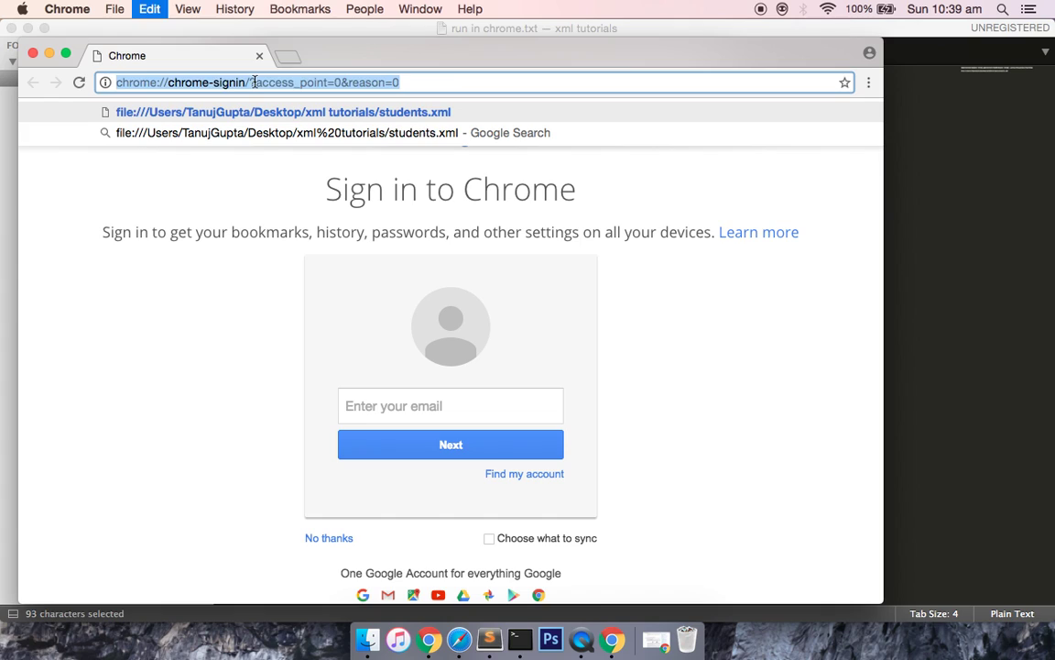
pyautogui.press('Return')
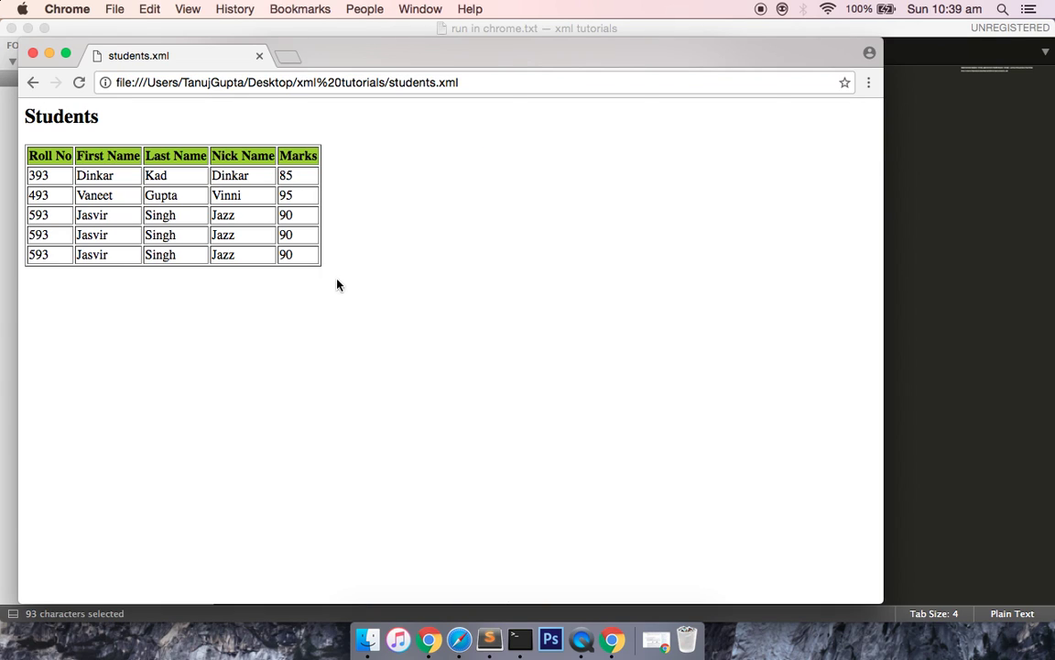
pyautogui.moveTo(337, 285); pyautogui.dragTo(23, 99)
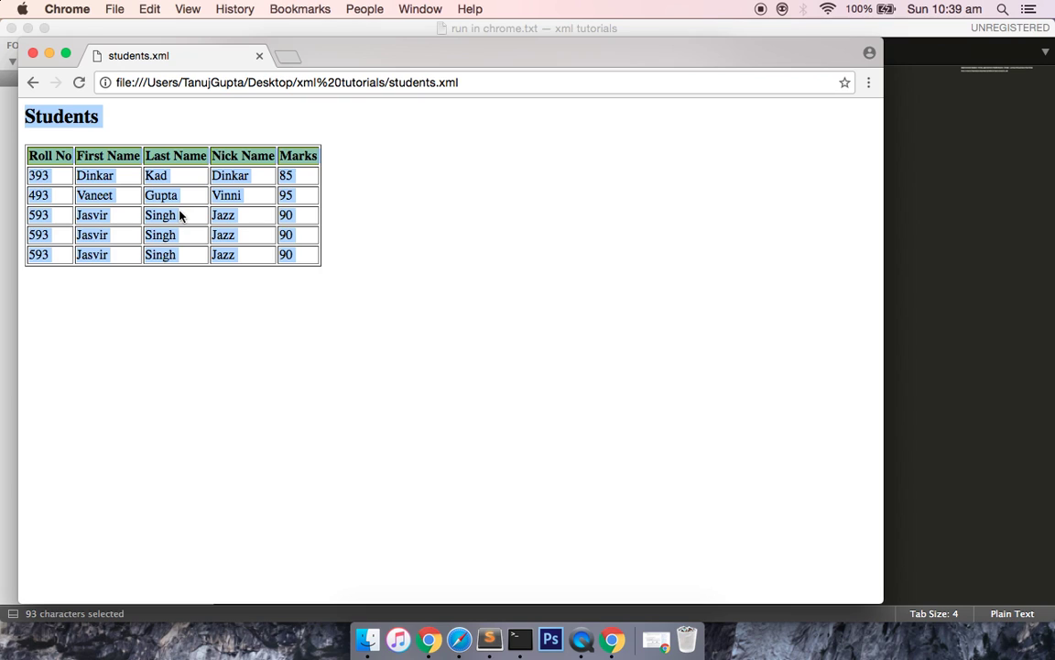
pyautogui.click(437, 271)
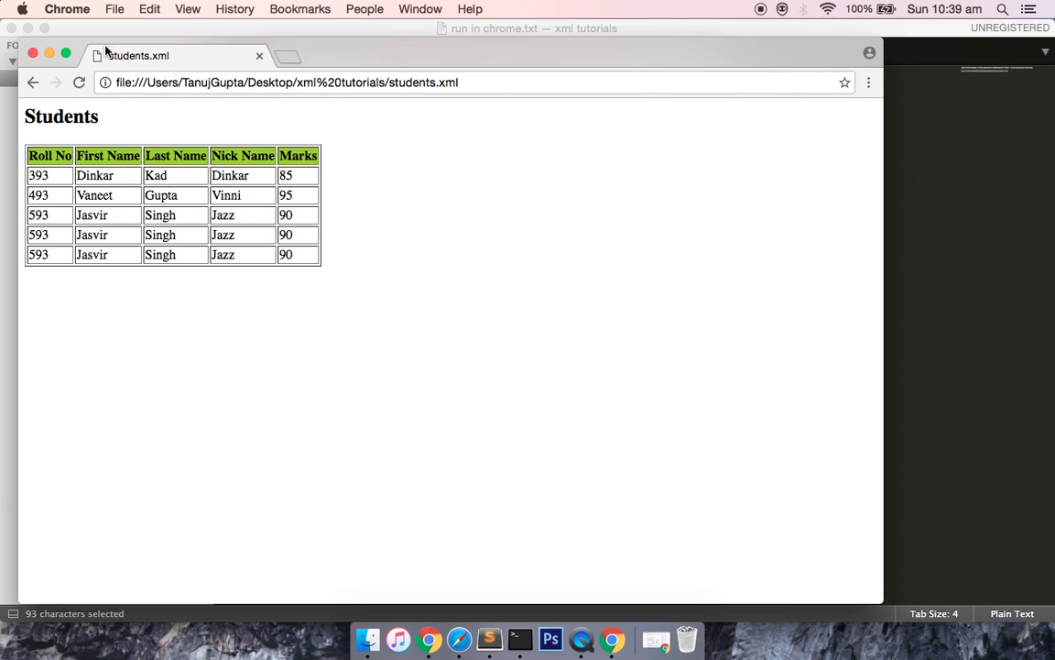
# - Close the Terminal-launched Chrome window and the Terminal window with its running processes, and minimize the Finder and Sublime Text windows
pyautogui.click(50, 53)
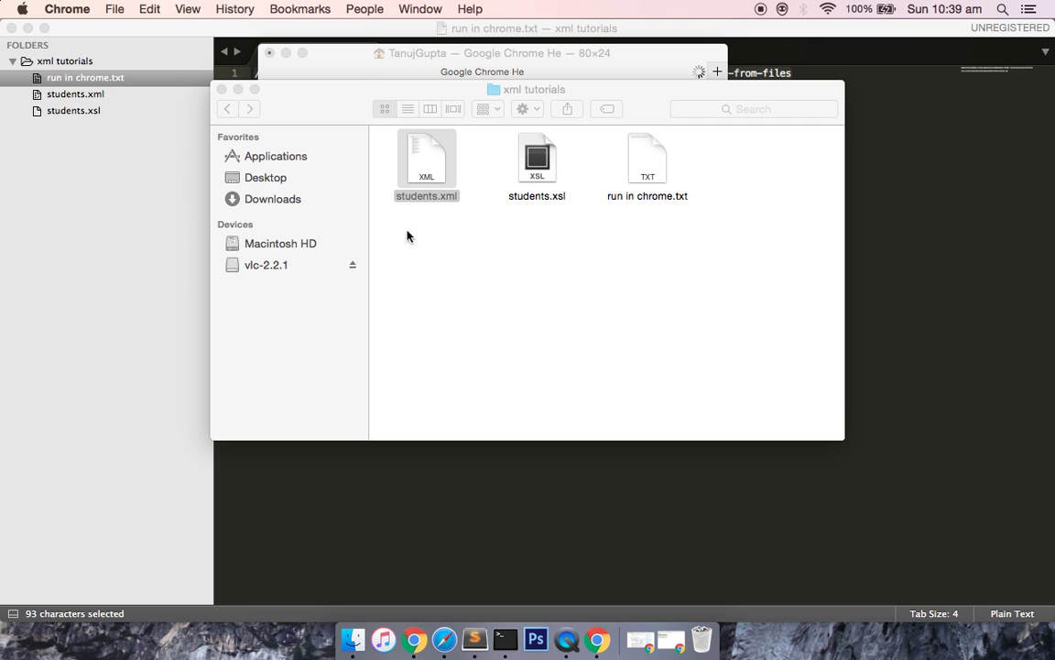
pyautogui.click(457, 259)
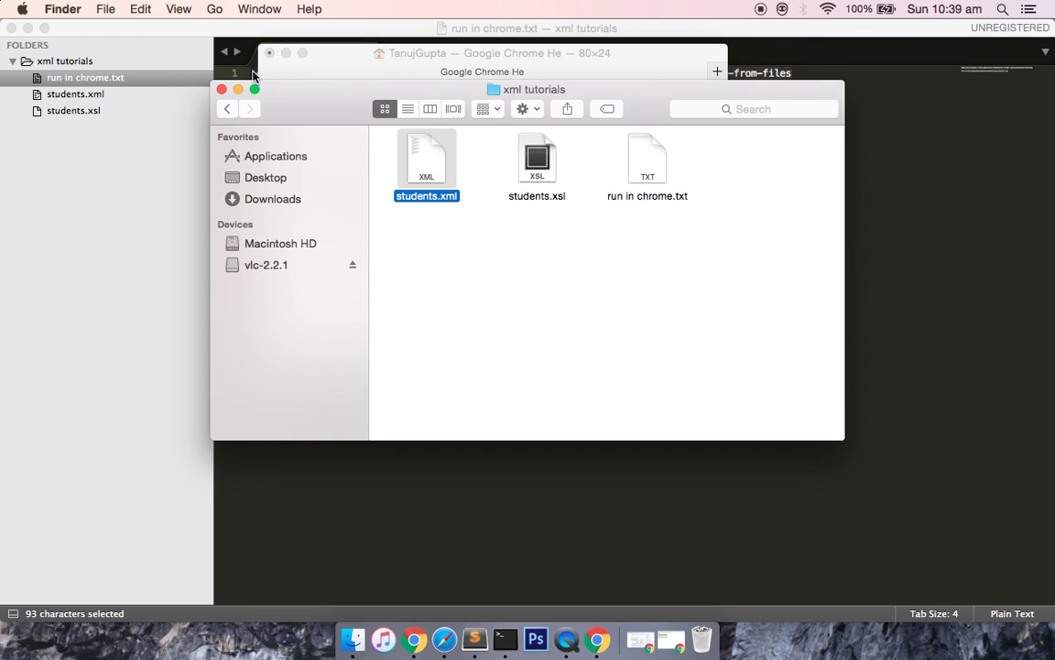
pyautogui.click(238, 89)
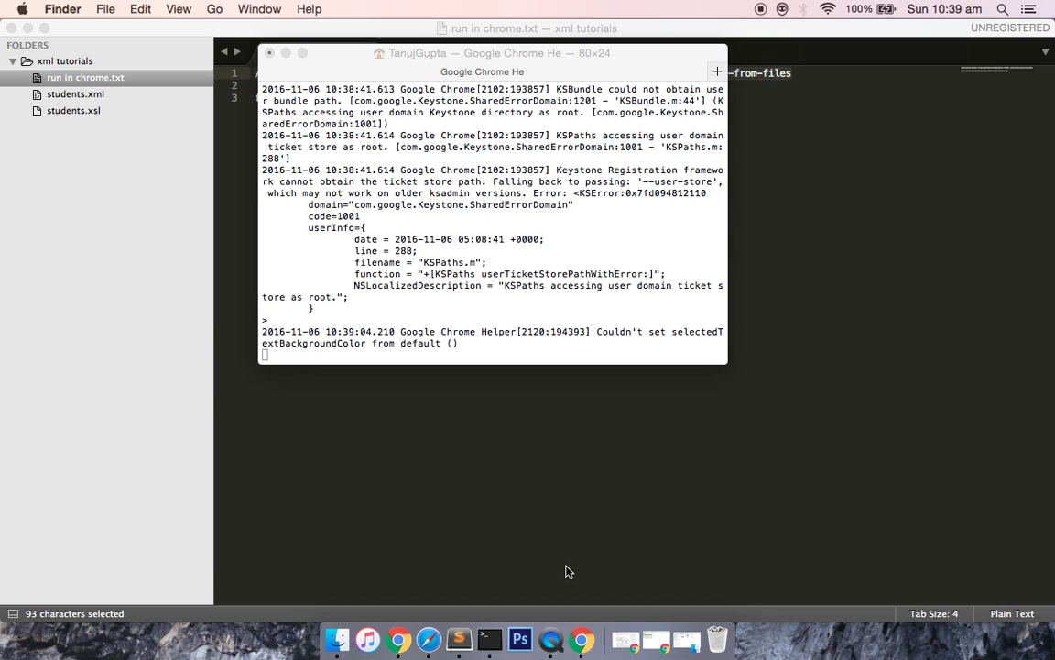
pyautogui.click(581, 638)
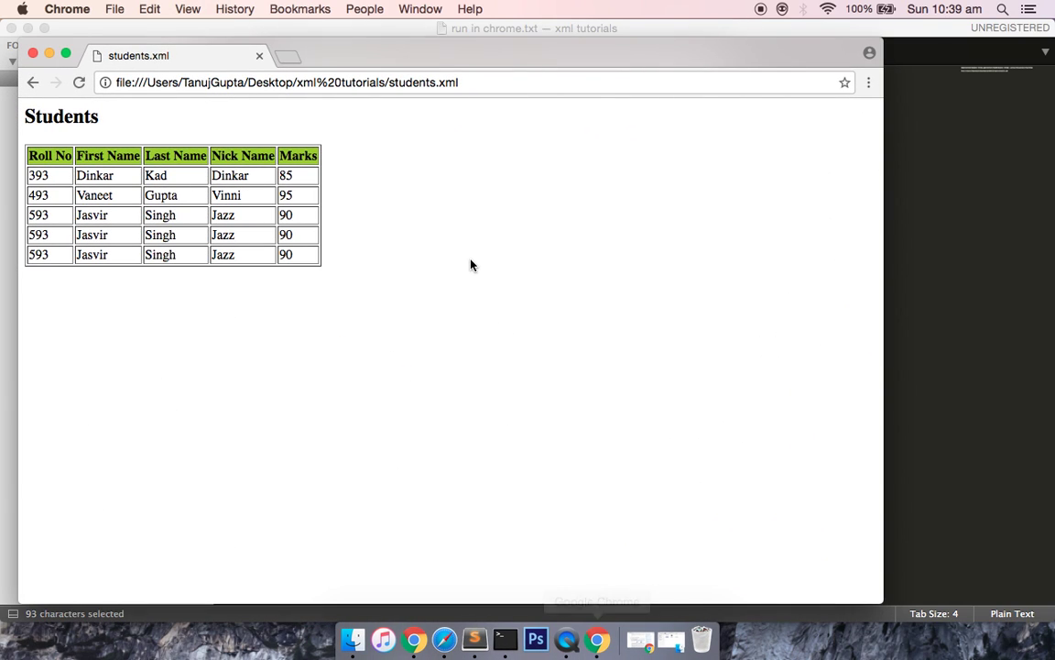
pyautogui.click(32, 54)
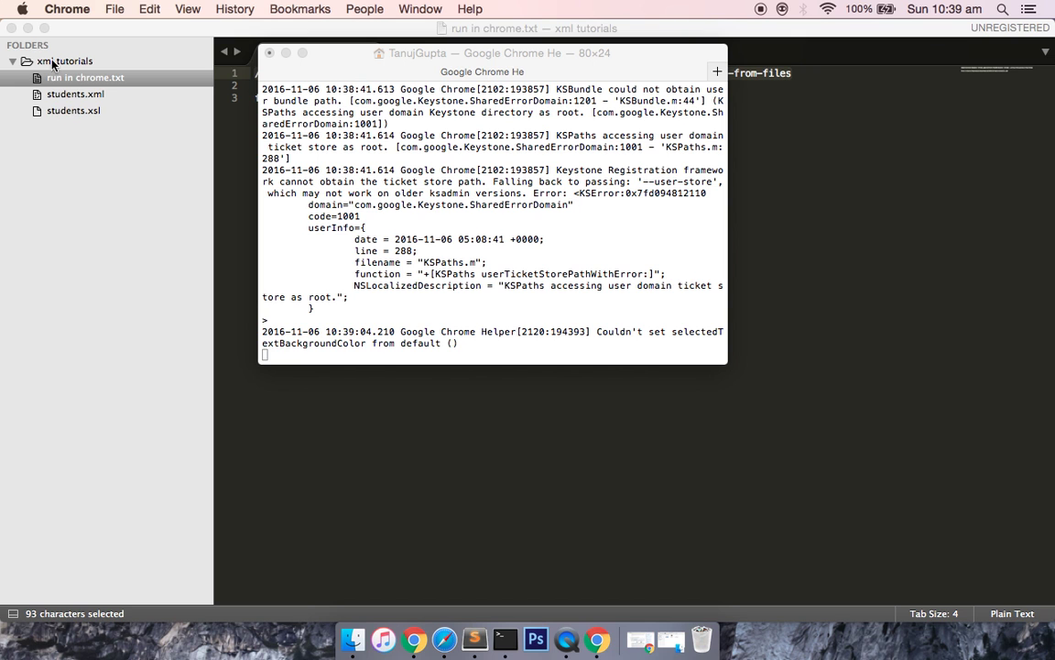
pyautogui.click(269, 53)
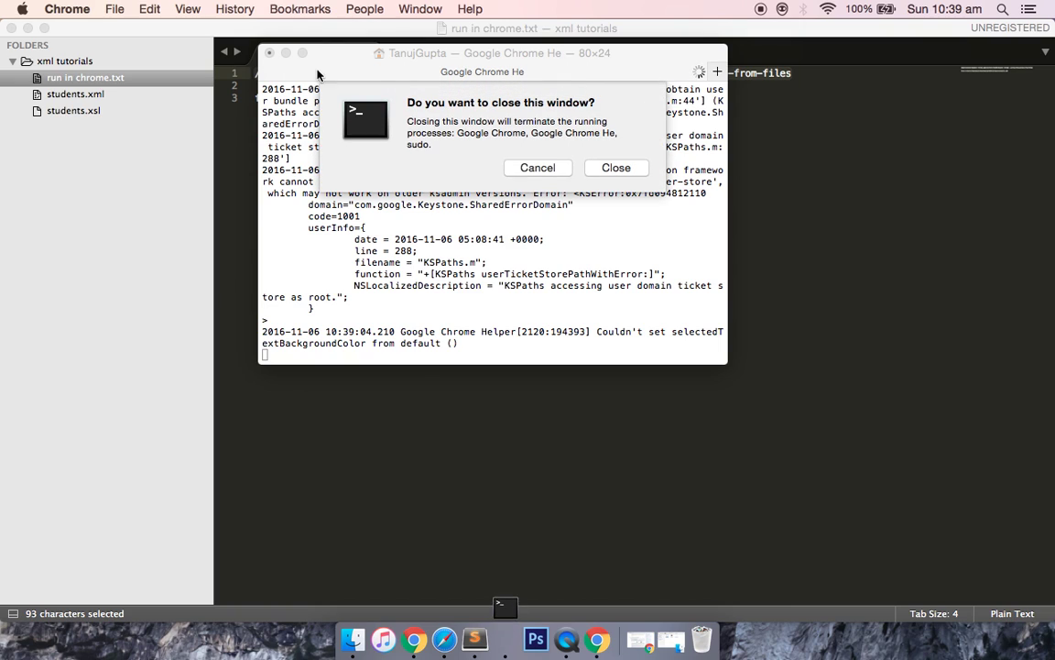
pyautogui.click(614, 169)
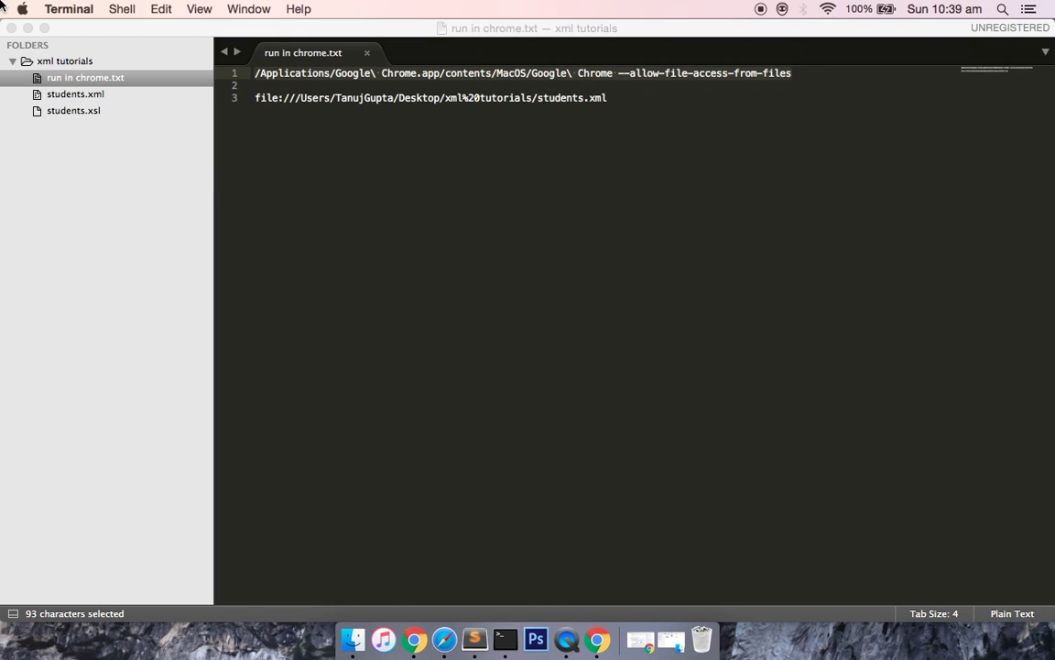
pyautogui.click(28, 28)
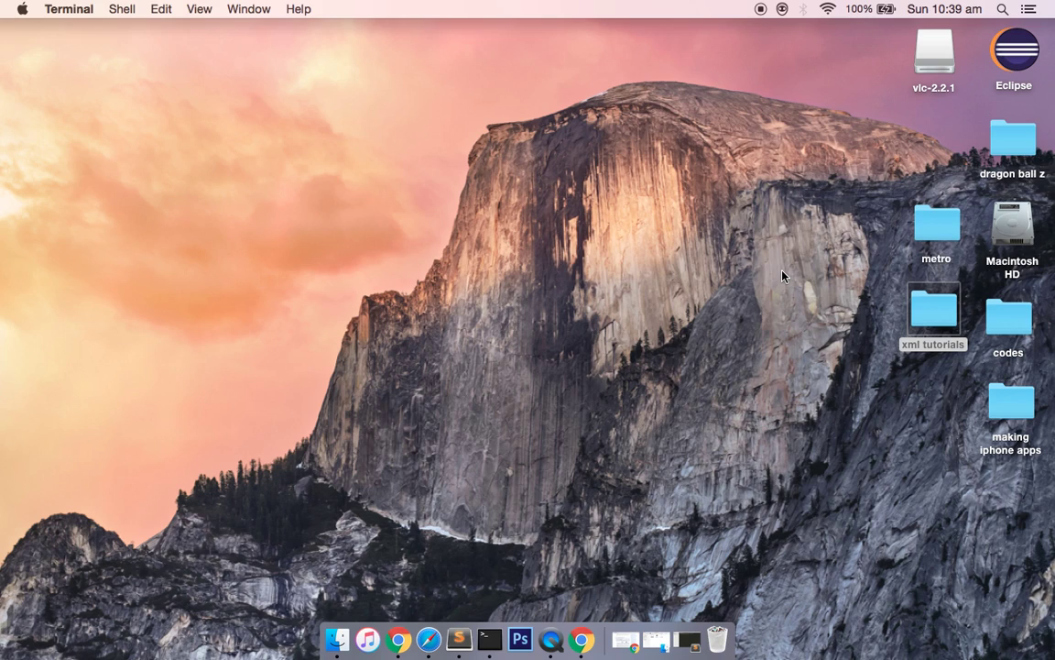
# - Copy the xml tutorials folder from the desktop into the htdocs folder of XAMPP in Applications
pyautogui.click(921, 333)
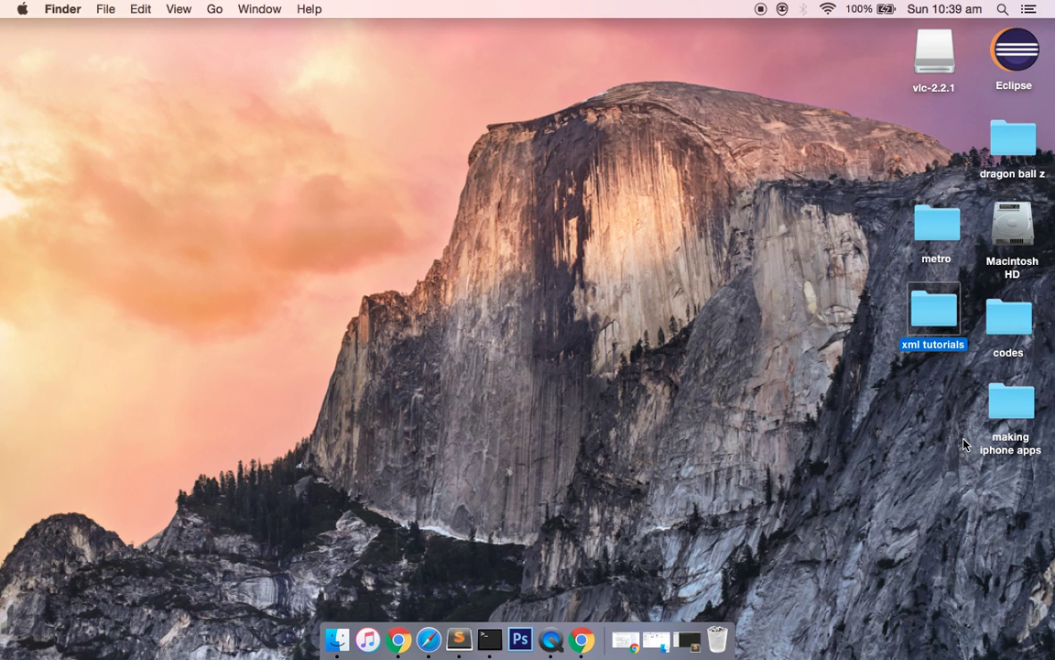
pyautogui.press('super+c')
pyautogui.click(338, 639)
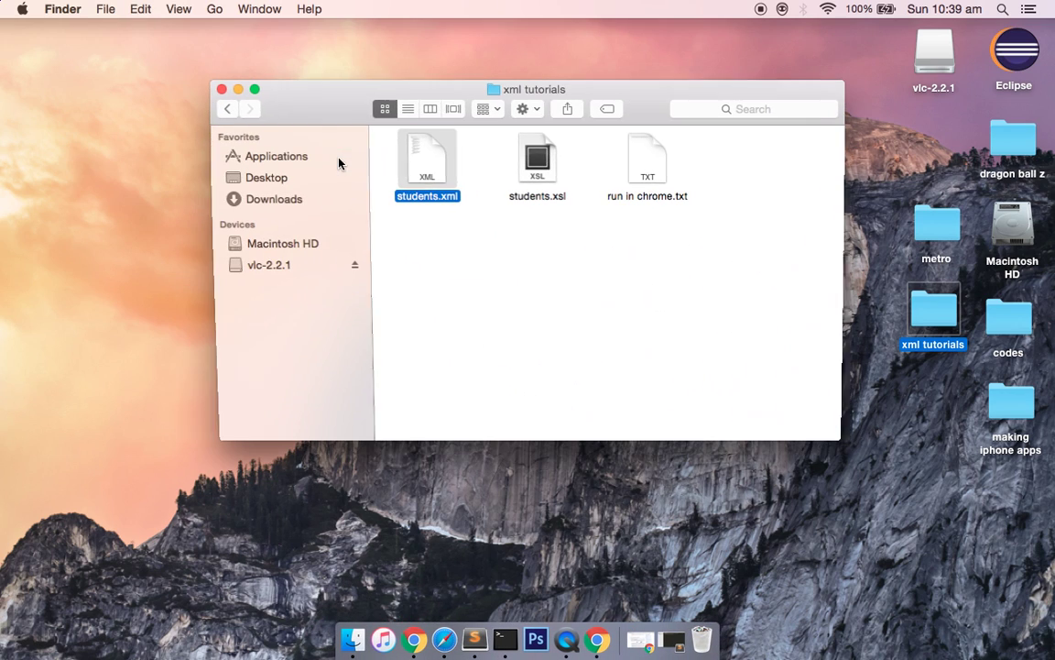
pyautogui.click(272, 161)
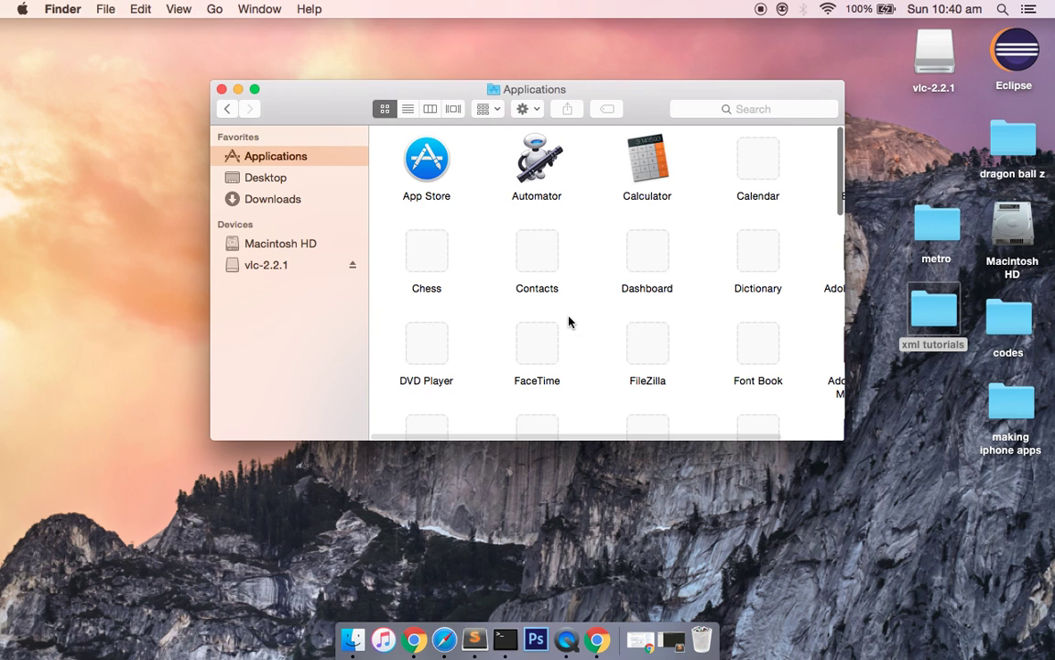
pyautogui.scroll(-15, 568, 321)
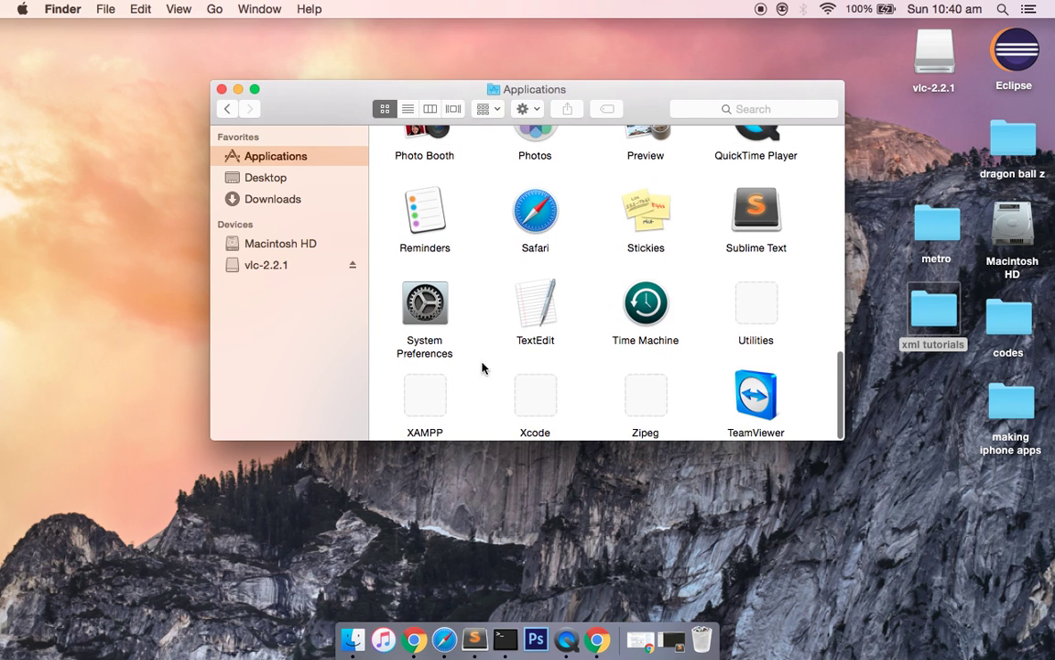
pyautogui.doubleClick(425, 403)
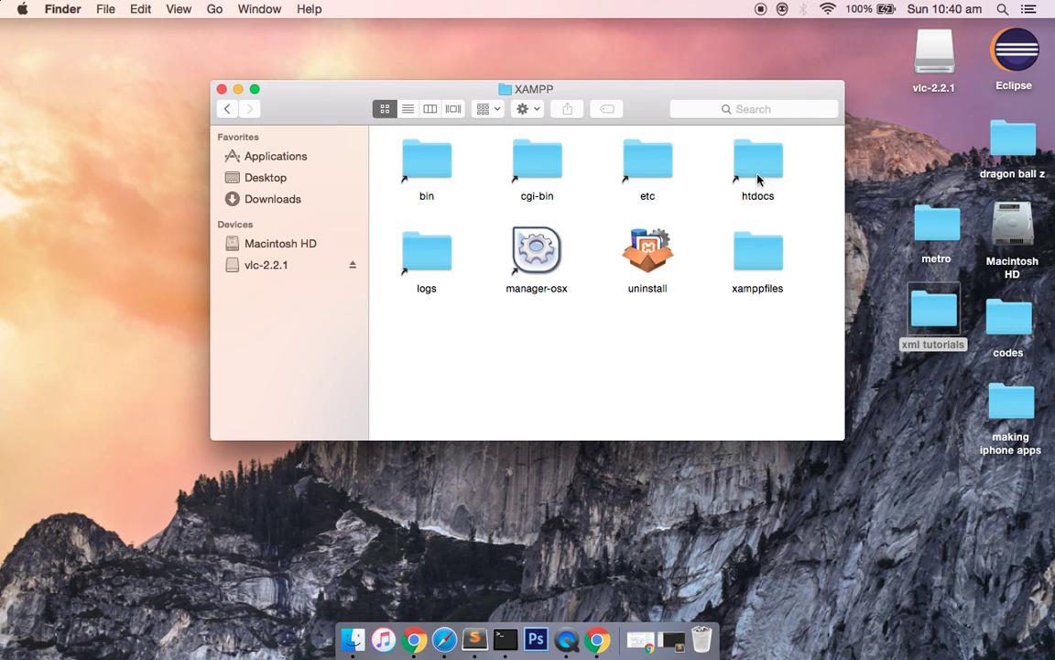
pyautogui.doubleClick(747, 168)
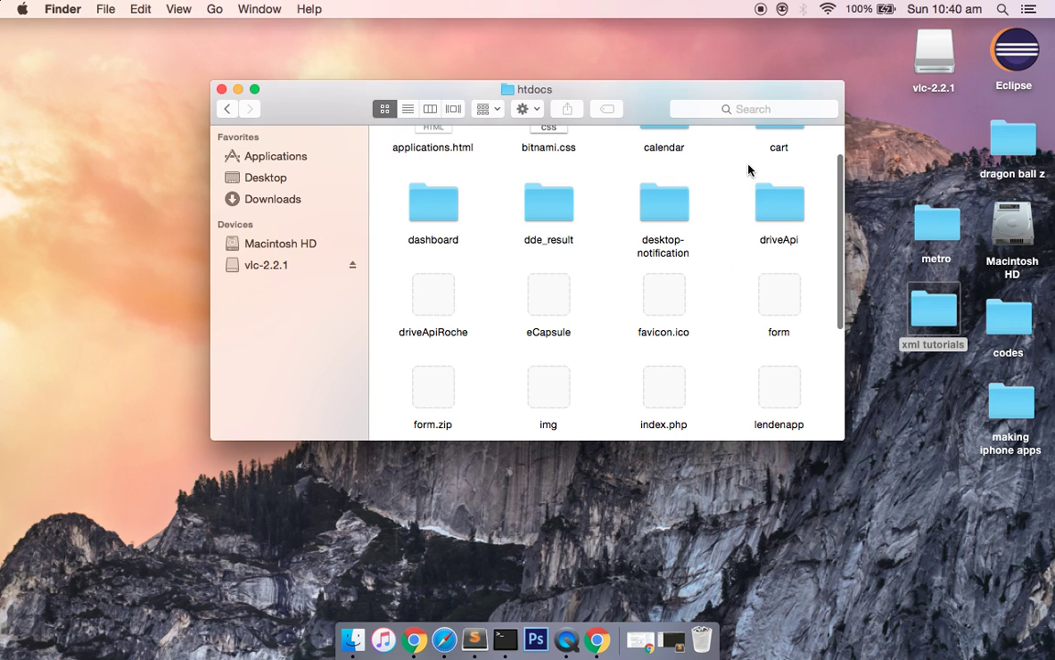
pyautogui.scroll(2, 538, 287)
pyautogui.scroll(-5, 539, 287)
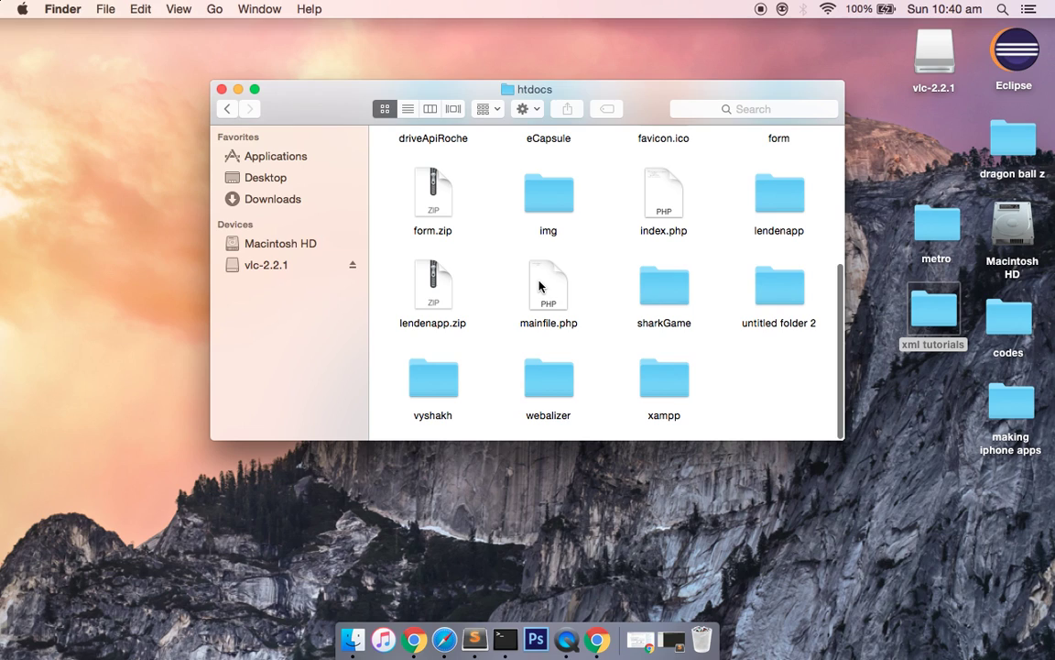
pyautogui.press('super+v')
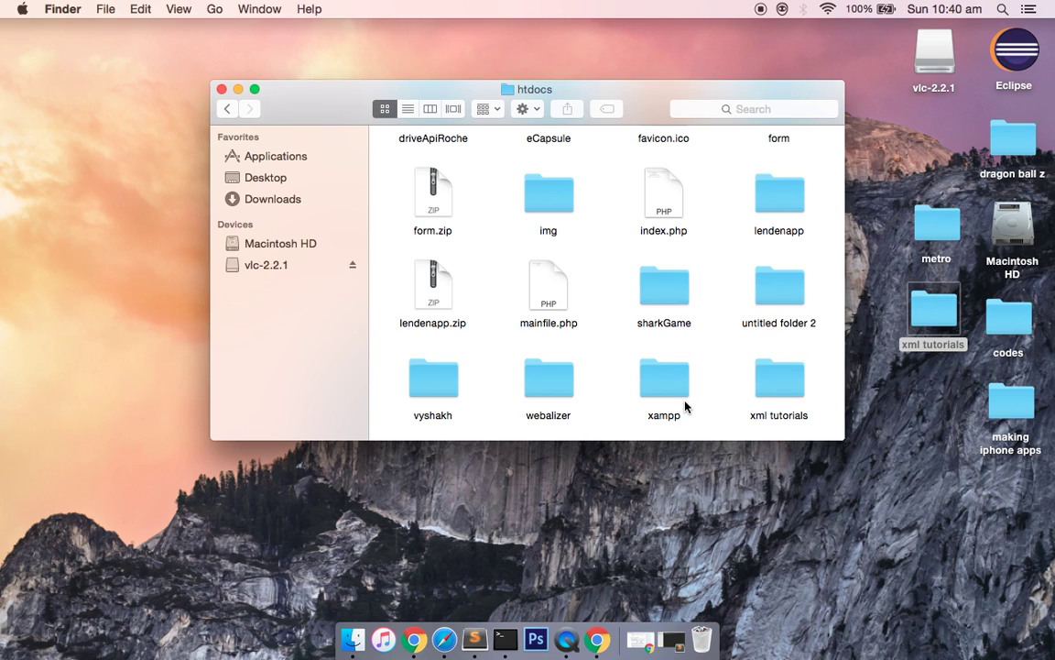
# - Launch manager-osx from the XAMPP folder, authorize it with the account password, and bring its window to the front
pyautogui.click(228, 110)
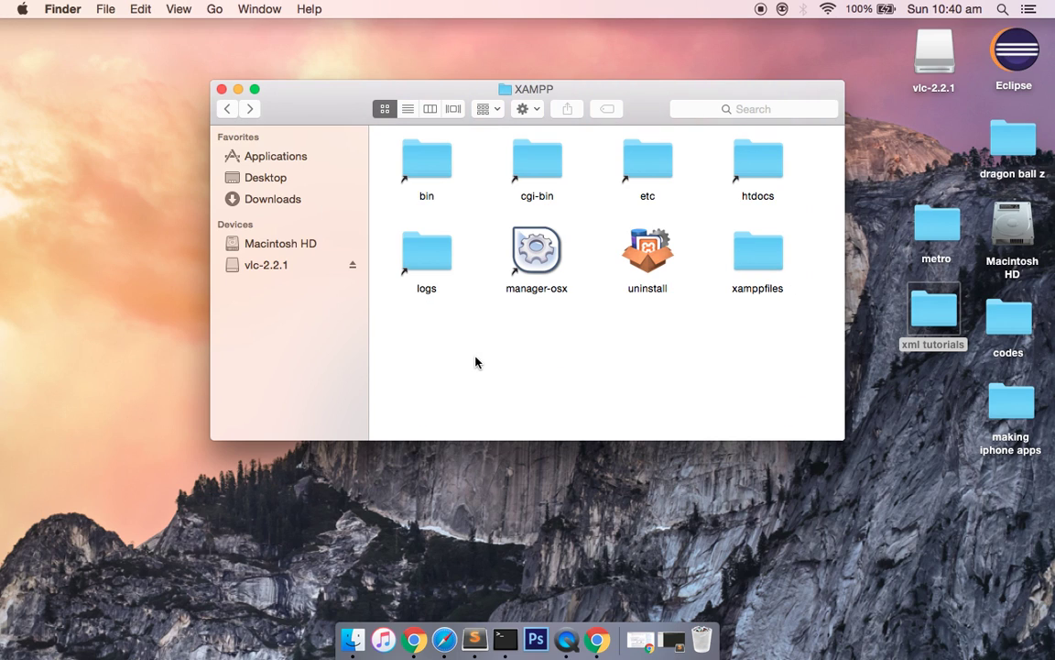
pyautogui.doubleClick(534, 252)
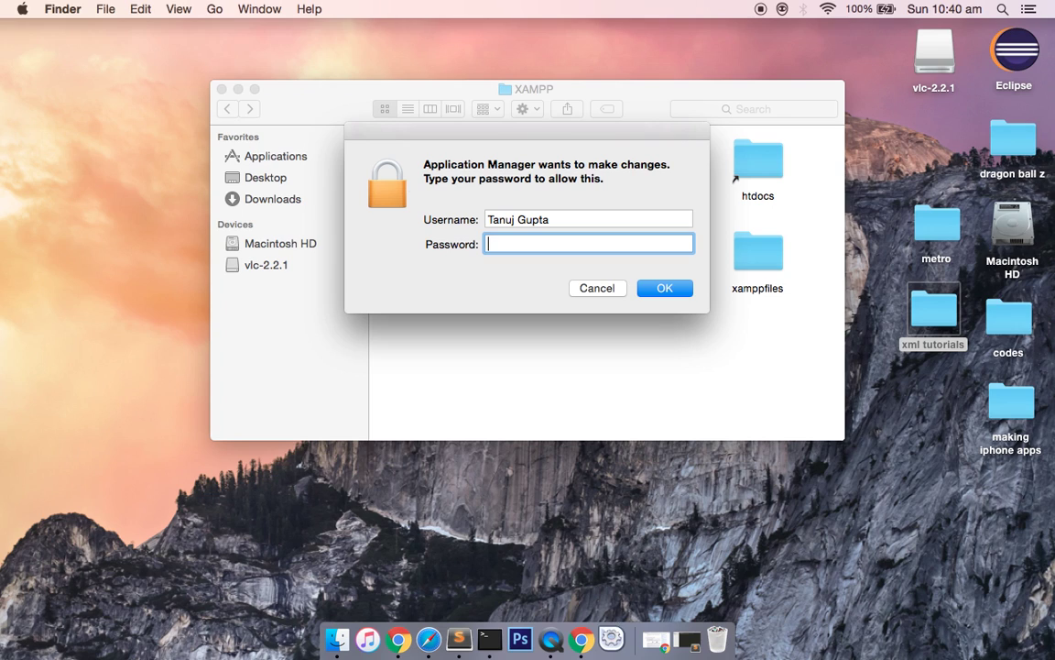
pyautogui.write('••••••••••')
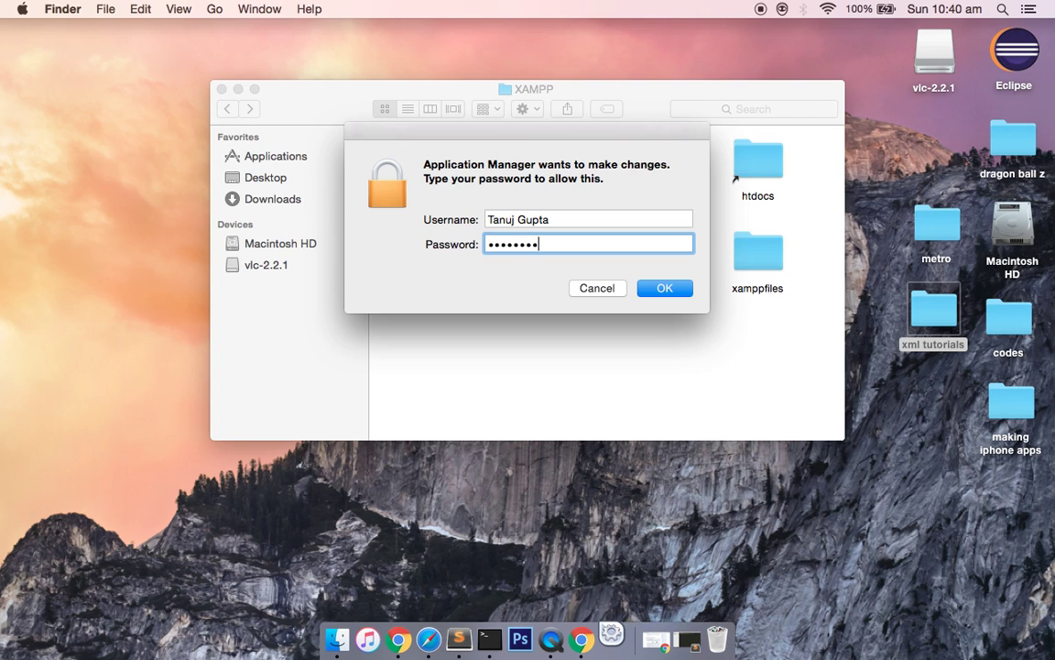
pyautogui.press('Return')
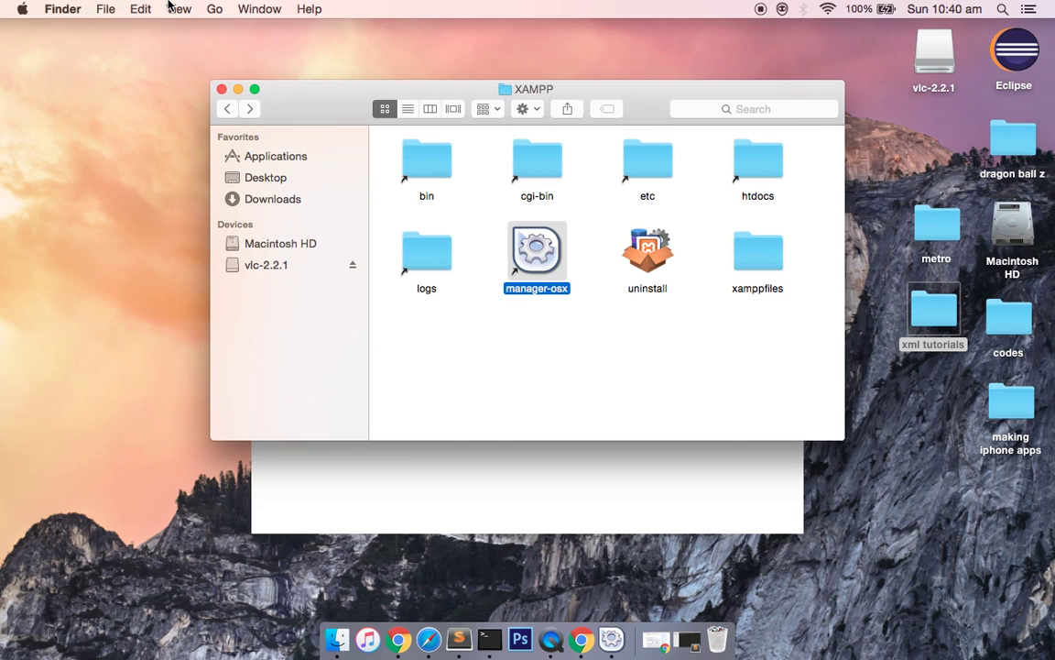
pyautogui.click(263, 454)
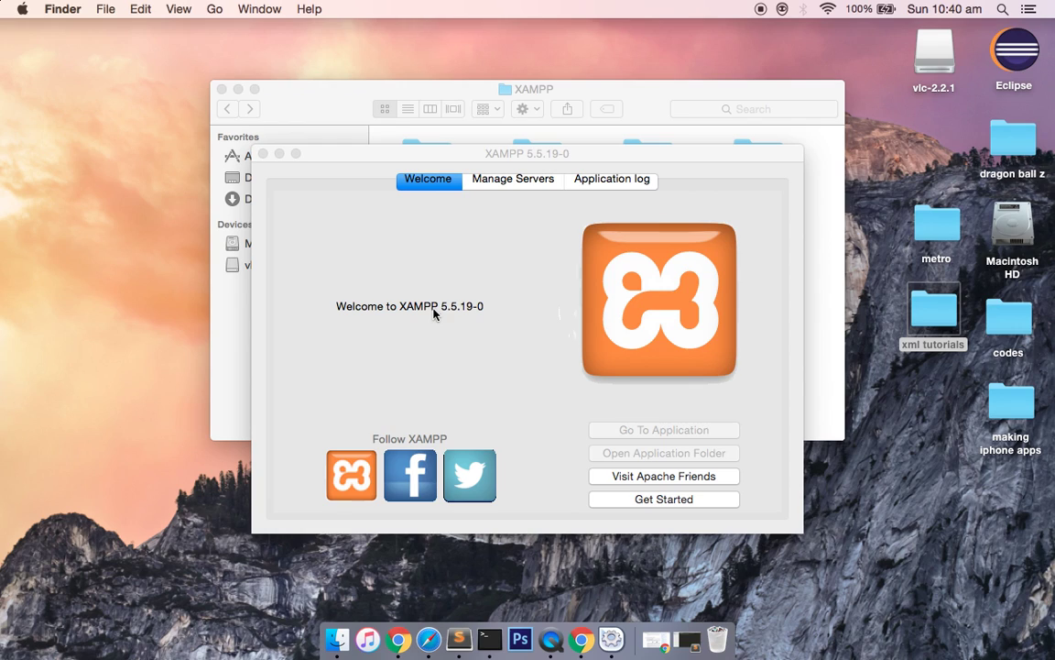
# - Start the Apache Web Server in the XAMPP manager, and minimize the manager and Finder windows
pyautogui.click(508, 187)
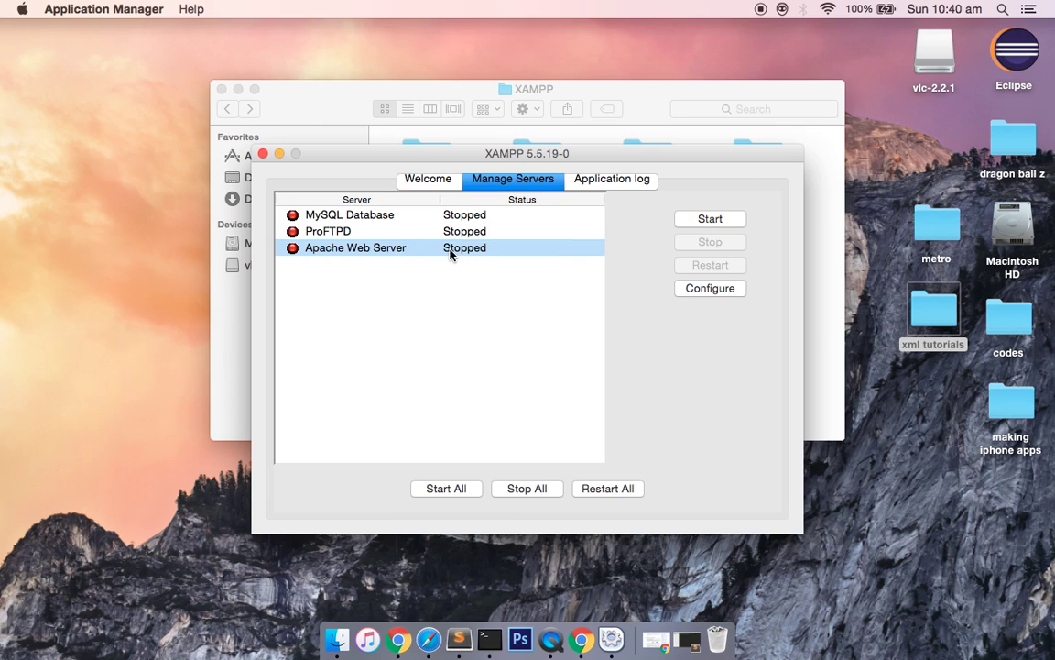
pyautogui.click(710, 219)
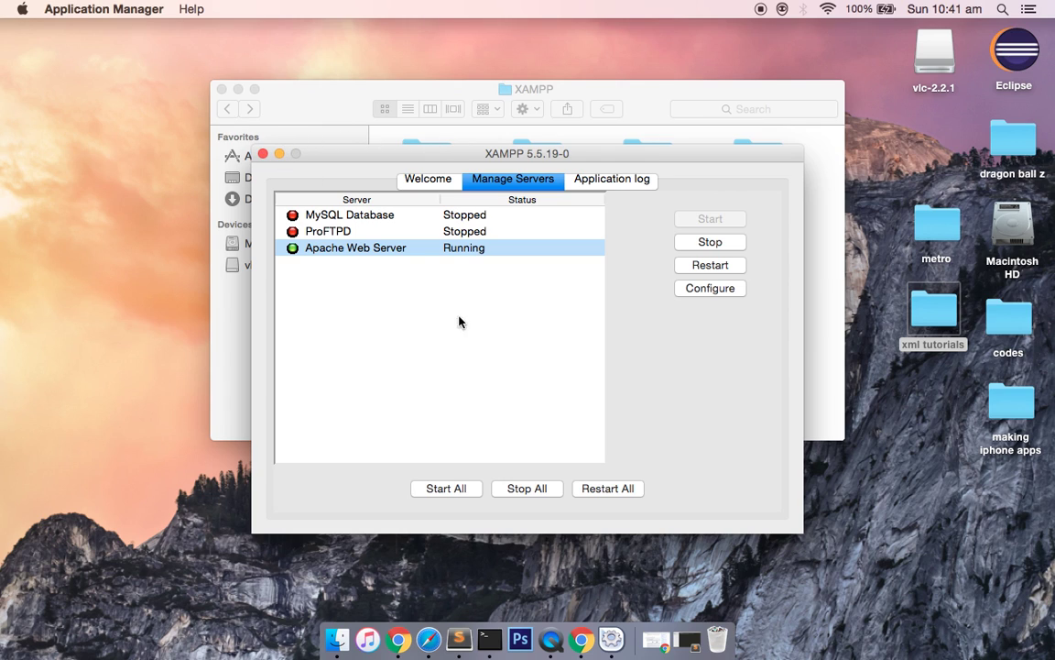
pyautogui.click(280, 153)
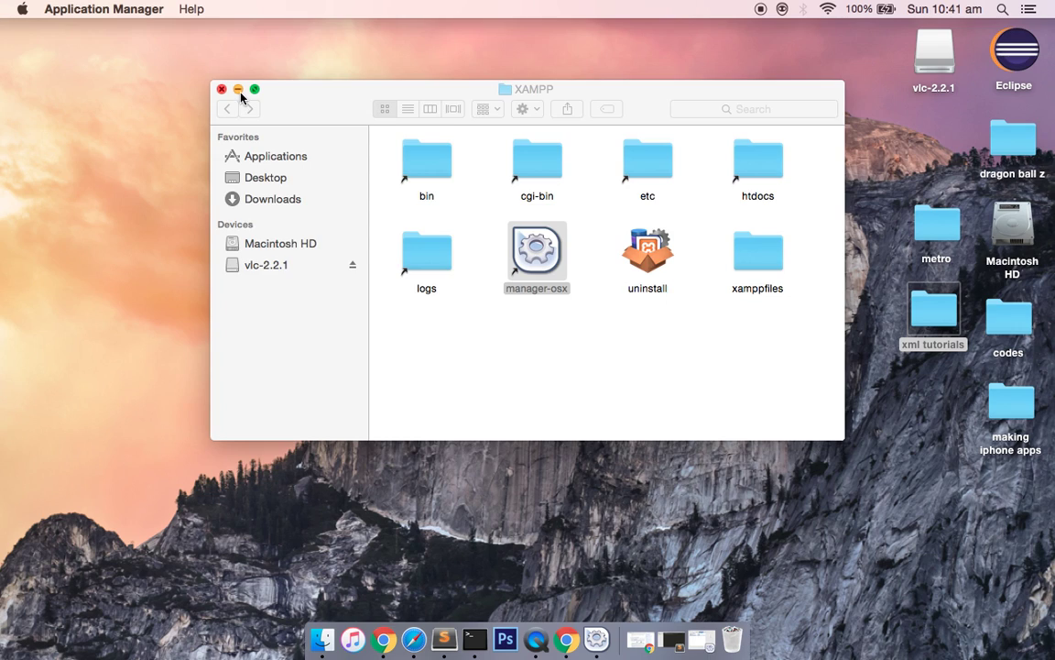
pyautogui.click(237, 89)
# - Switch to Chrome and try to load localhost/xml totorials in a new tab, checking the folder's name on the desktop while entering the address
pyautogui.click(373, 638)
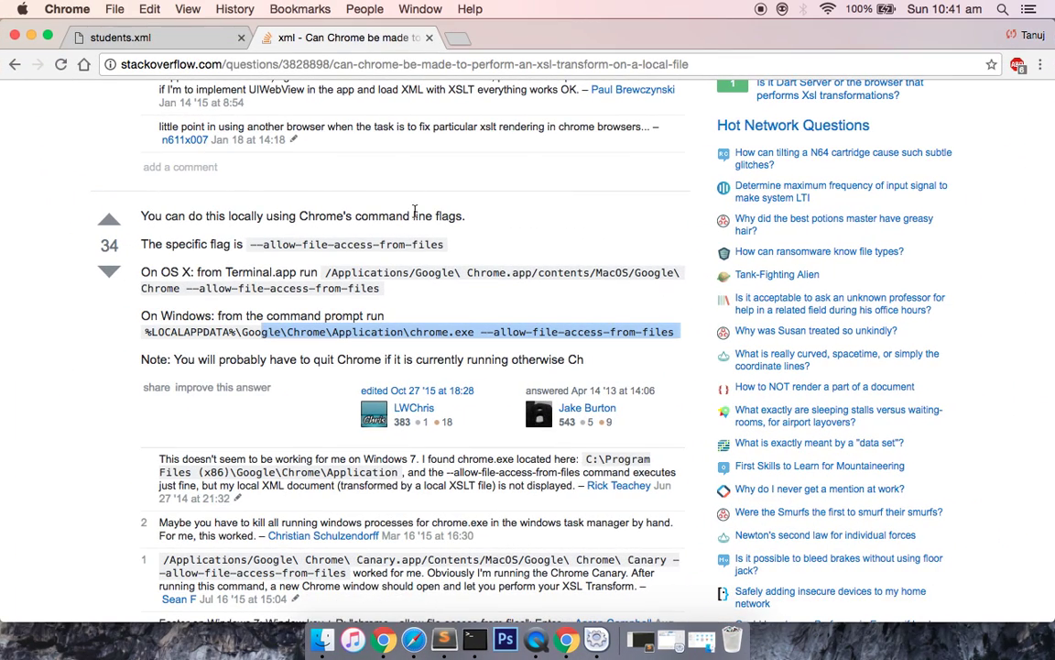
pyautogui.click(458, 38)
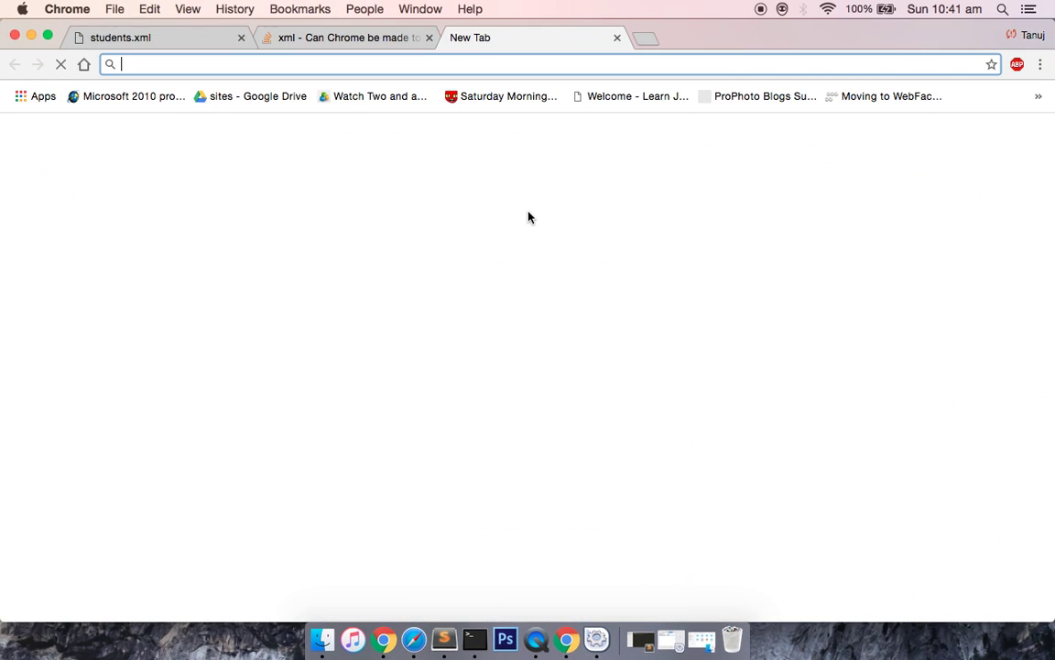
pyautogui.write('loc')
pyautogui.press('Right')
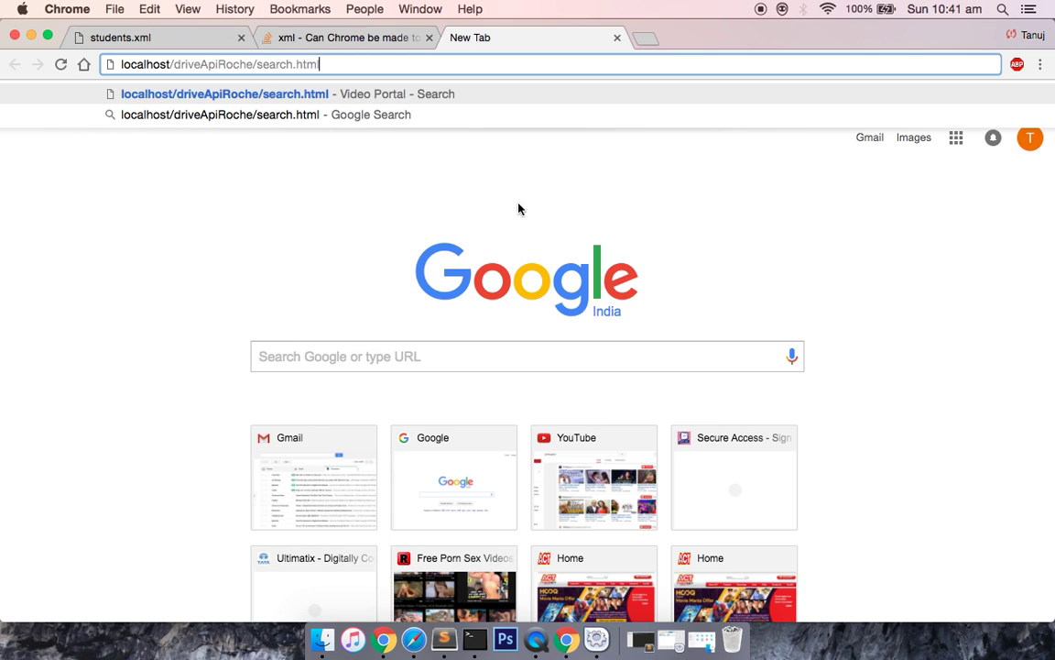
pyautogui.moveTo(174, 65); pyautogui.dragTo(367, 67)
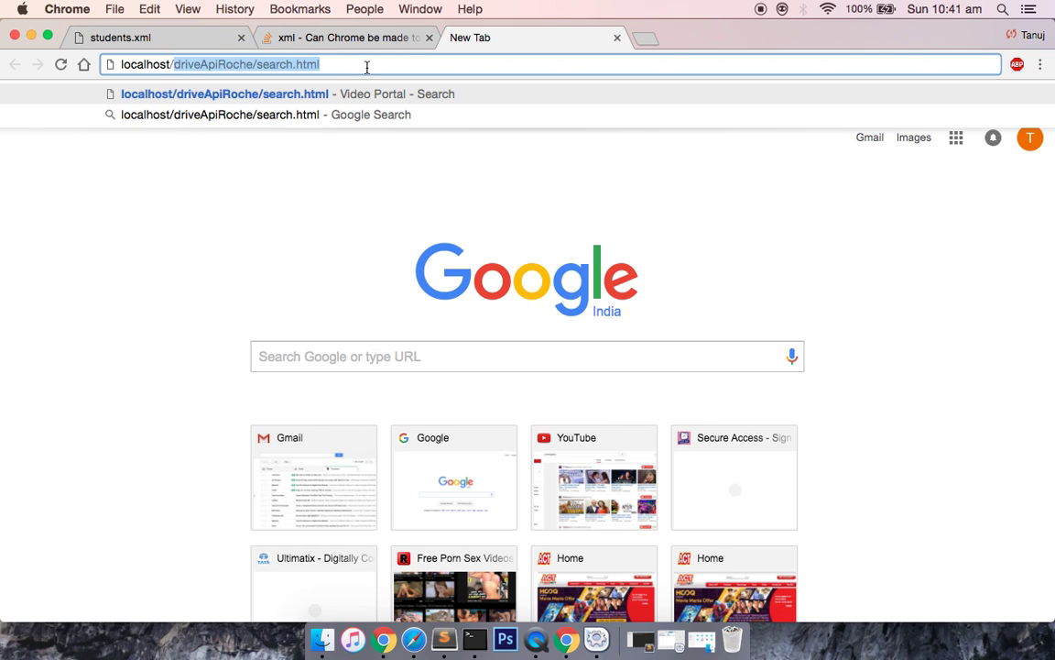
pyautogui.write('xml')
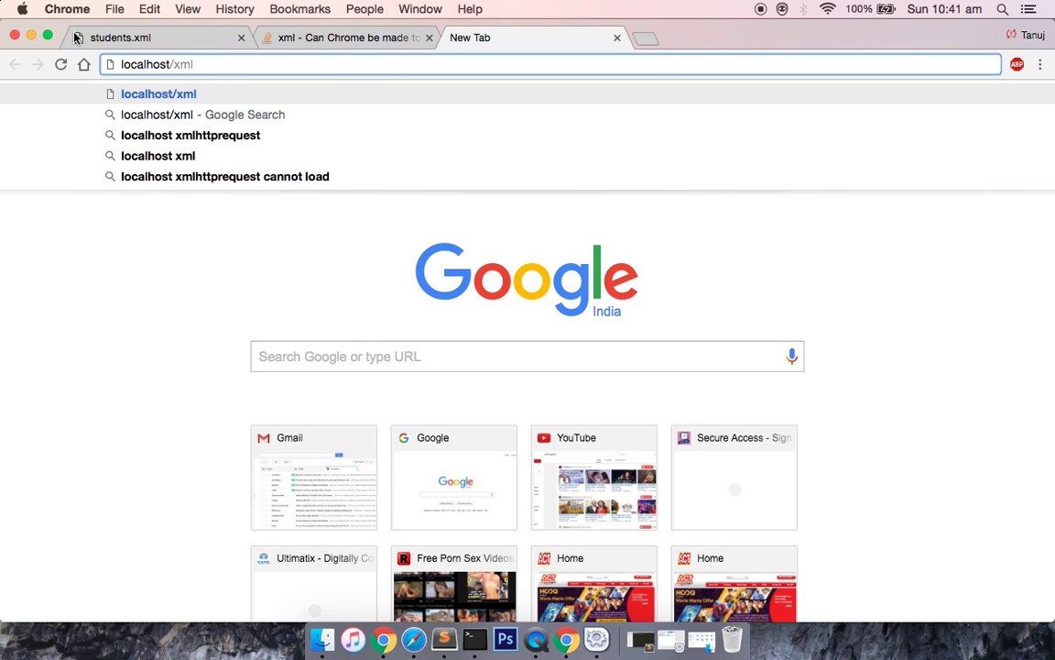
pyautogui.click(29, 36)
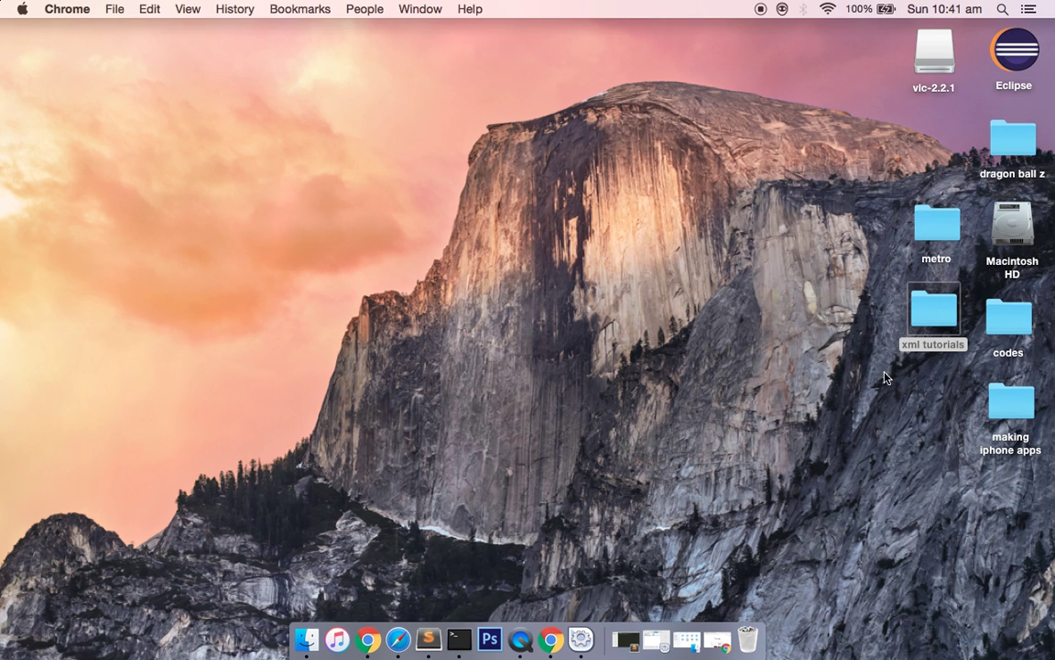
pyautogui.click(365, 638)
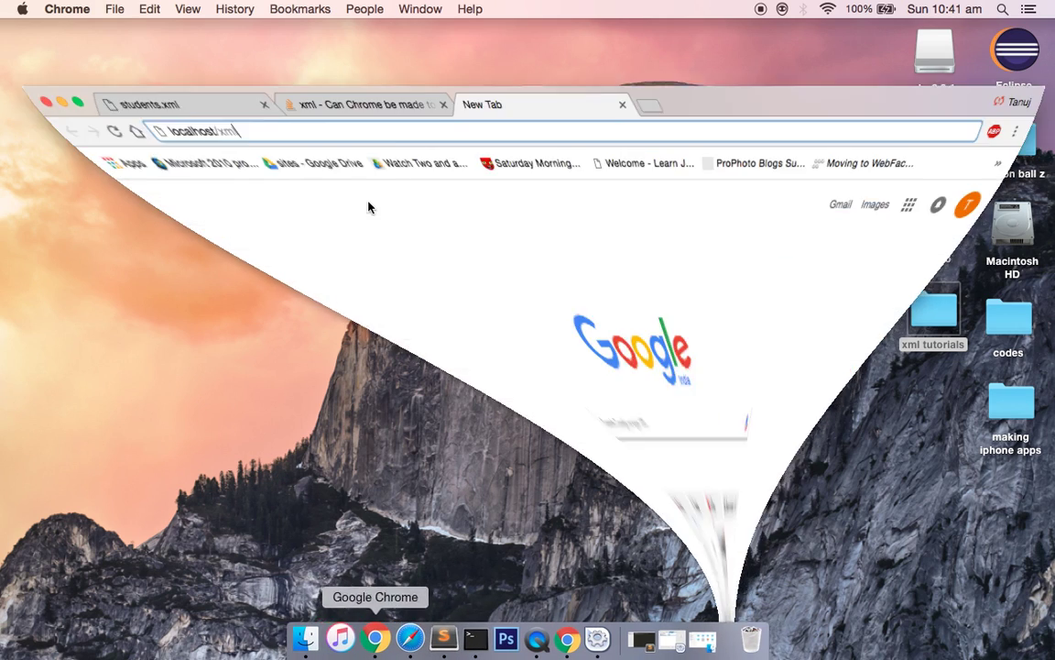
pyautogui.write('t')
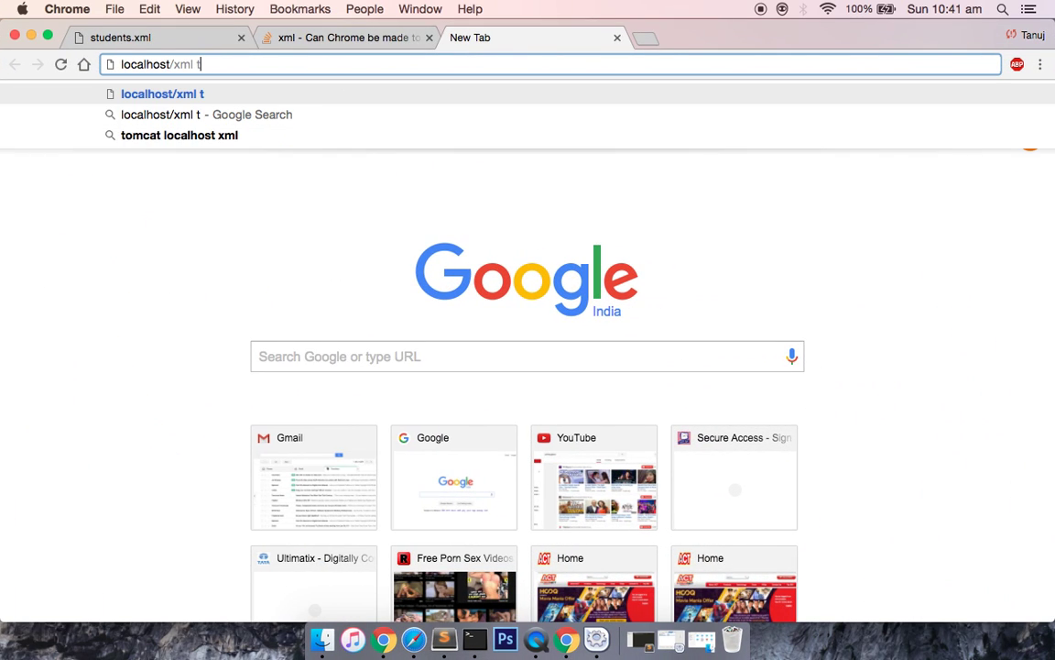
pyautogui.write('otori')
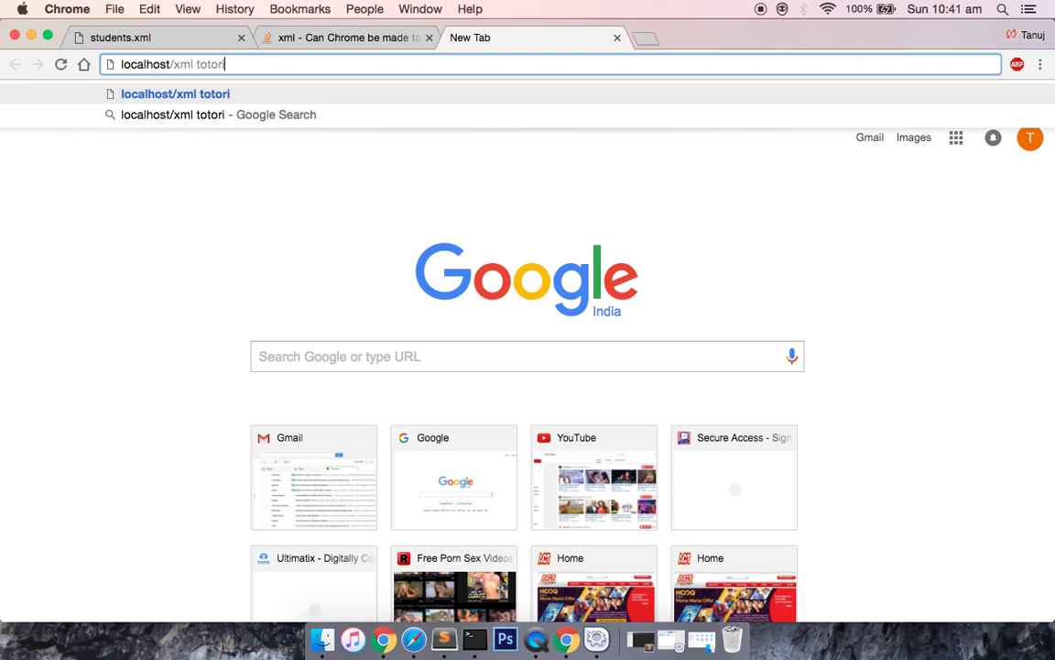
pyautogui.write('als')
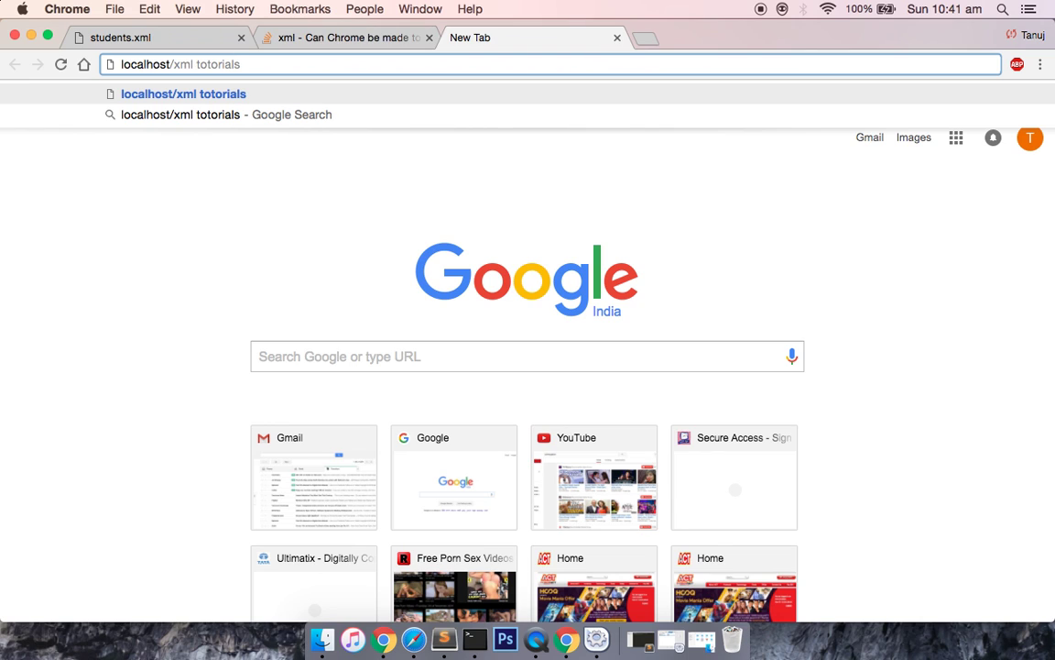
pyautogui.press('Return')
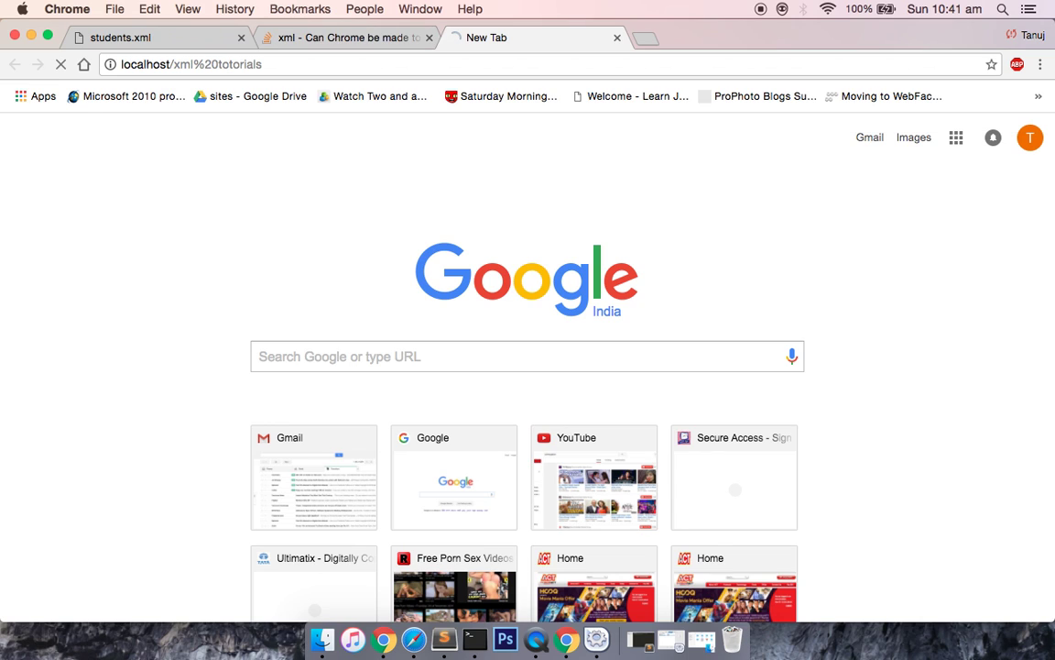
# - Correct the address to localhost/xml tutorials, and open students.xml from the directory index to examine the rendered Students table
pyautogui.click(217, 64)
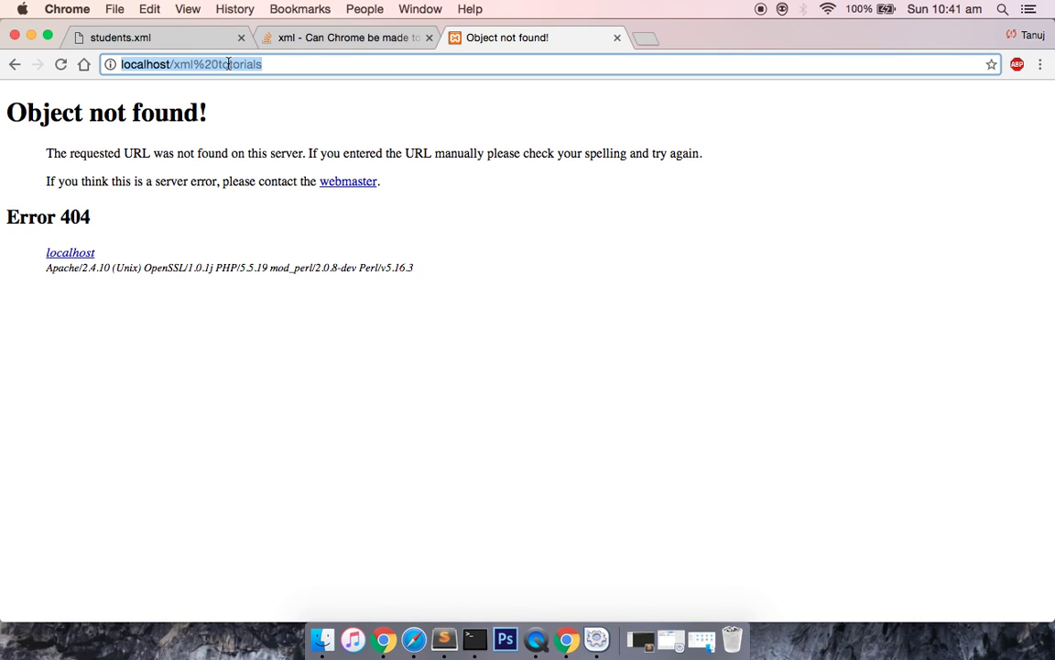
pyautogui.click(226, 64)
pyautogui.press('BackSpace')
pyautogui.write('ut')
pyautogui.press('Return')
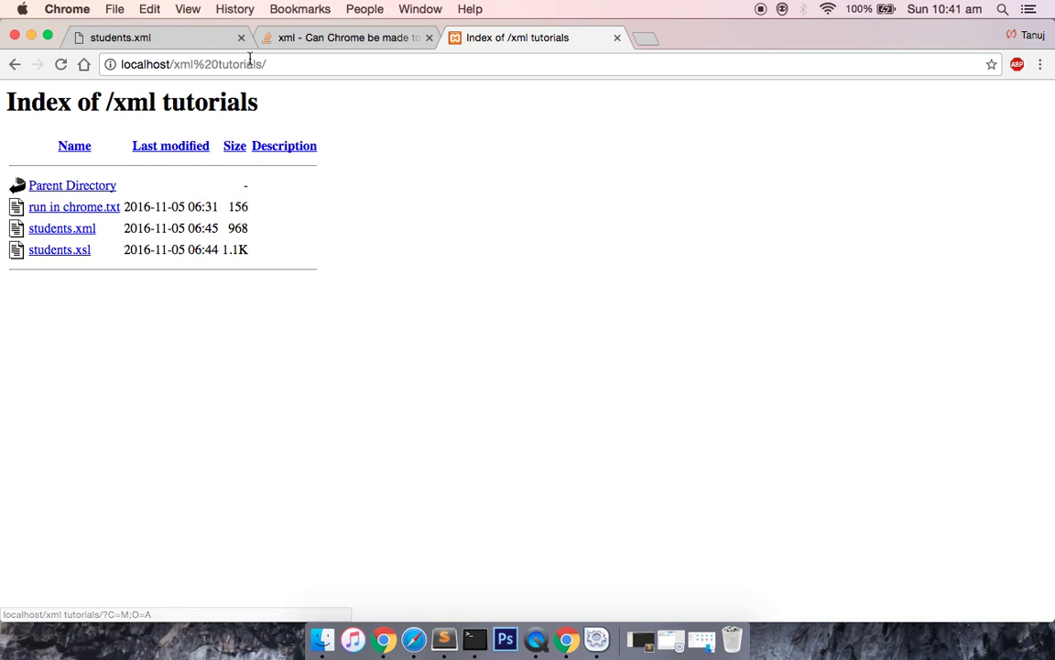
pyautogui.click(81, 238)
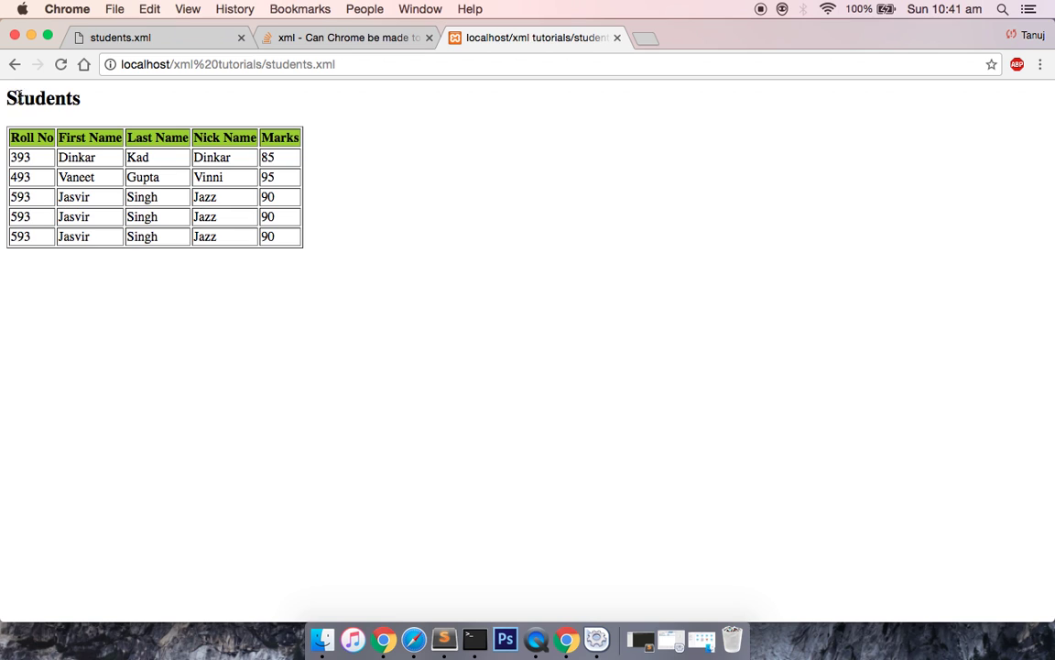
pyautogui.moveTo(9, 87); pyautogui.dragTo(323, 259)
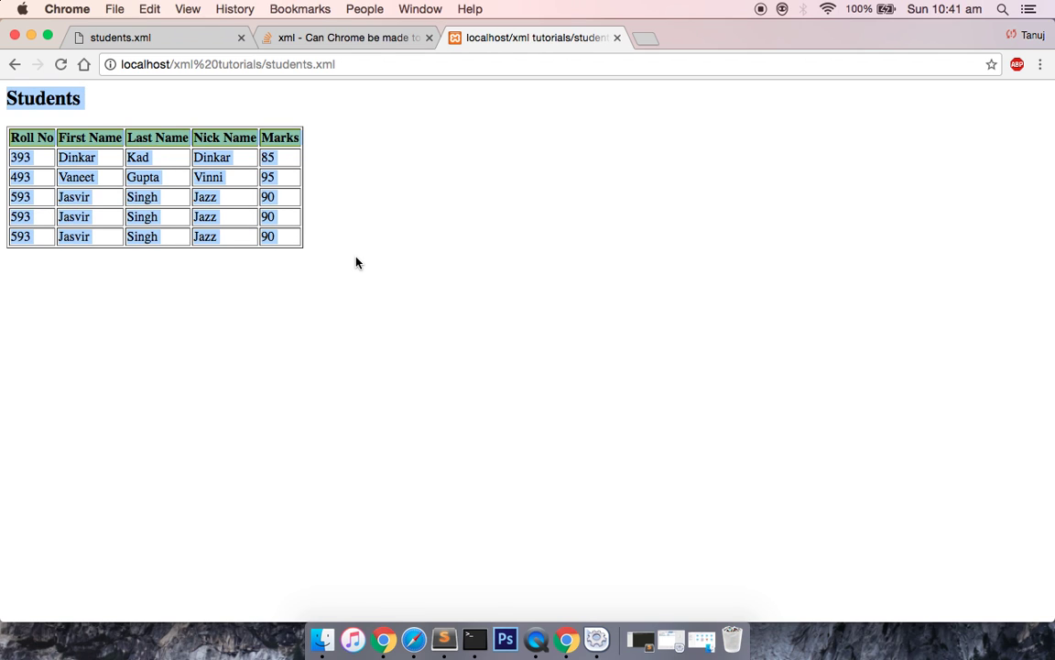
# - Review the Chrome launch command with --allow-file-access-from-files in run in chrome.txt in Sublime Text, and minimize the editor
pyautogui.click(444, 639)
pyautogui.click(564, 73)
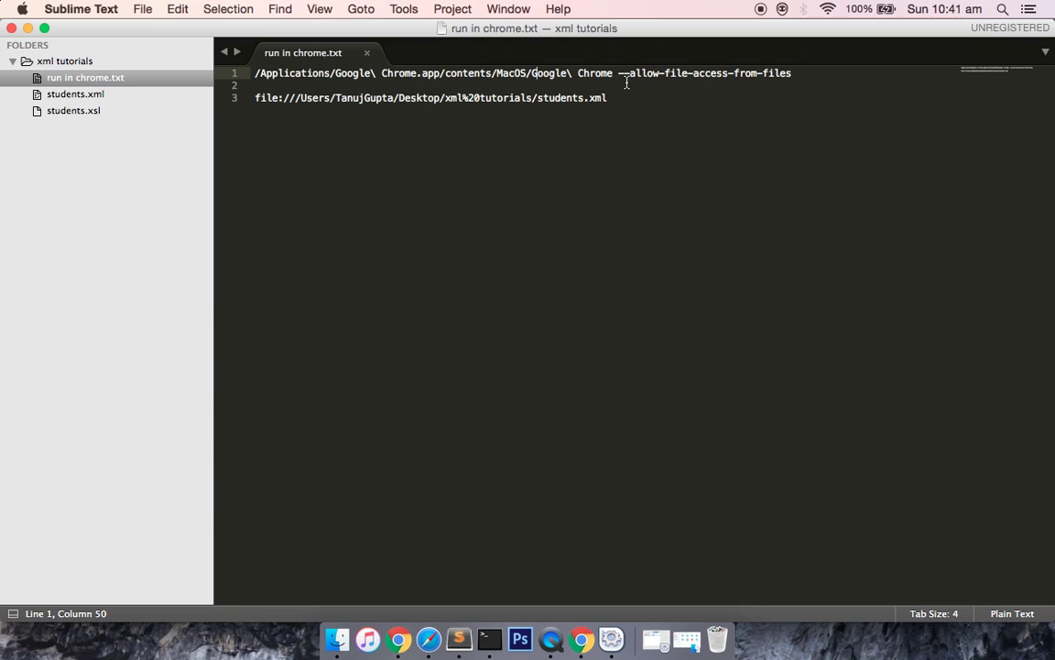
pyautogui.moveTo(803, 73); pyautogui.dragTo(233, 73)
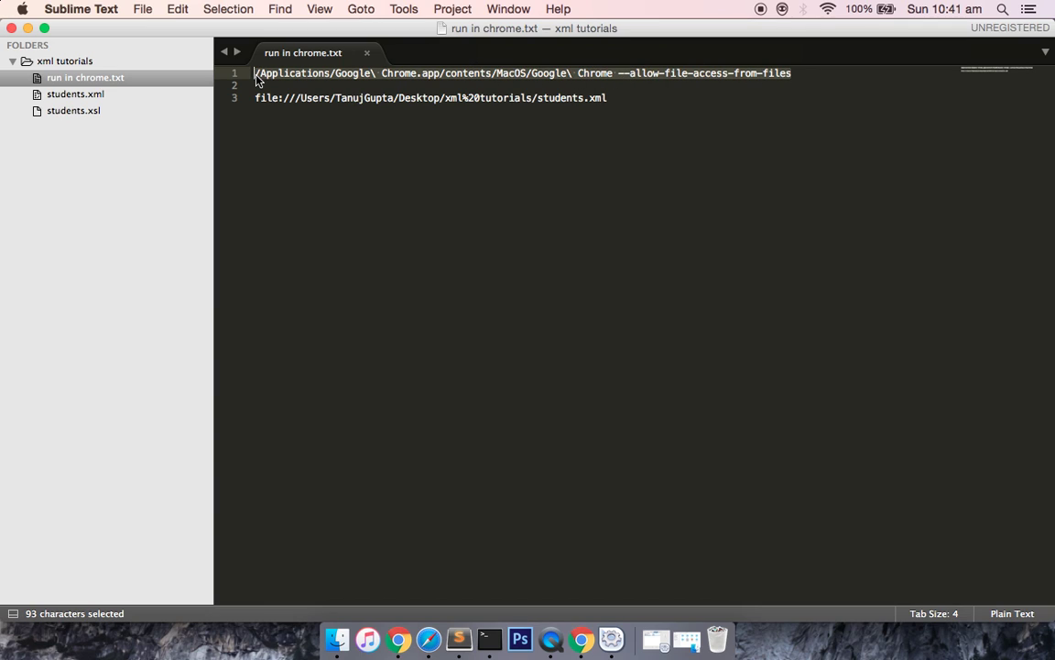
pyautogui.click(27, 29)
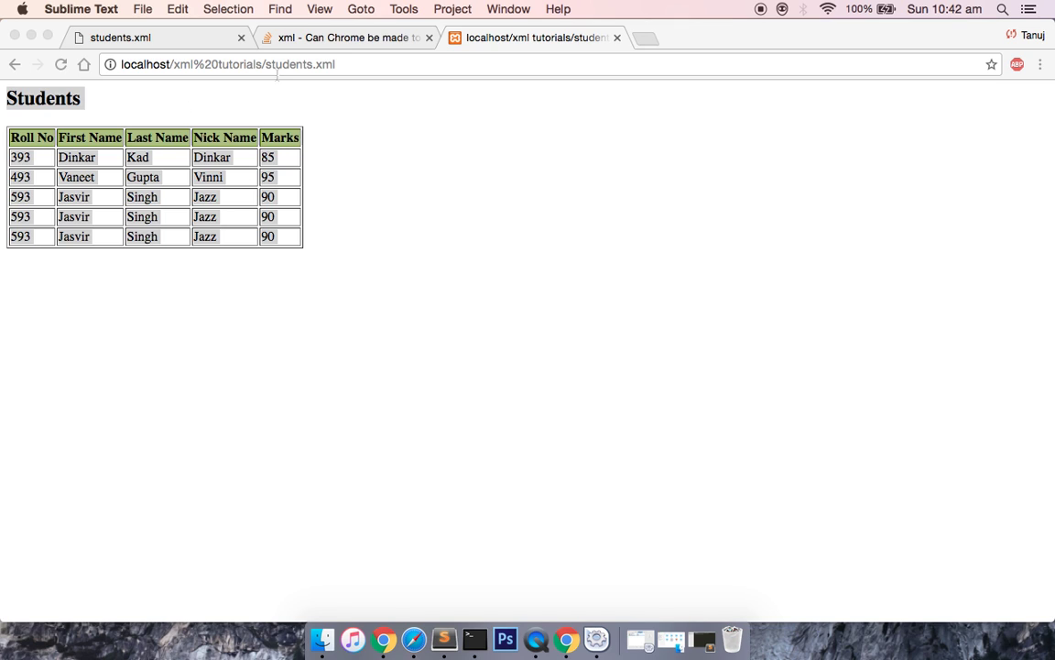
# - Highlight the path after localhost in the Chrome address of students.xml to review it
pyautogui.click(246, 65)
pyautogui.click(244, 64)
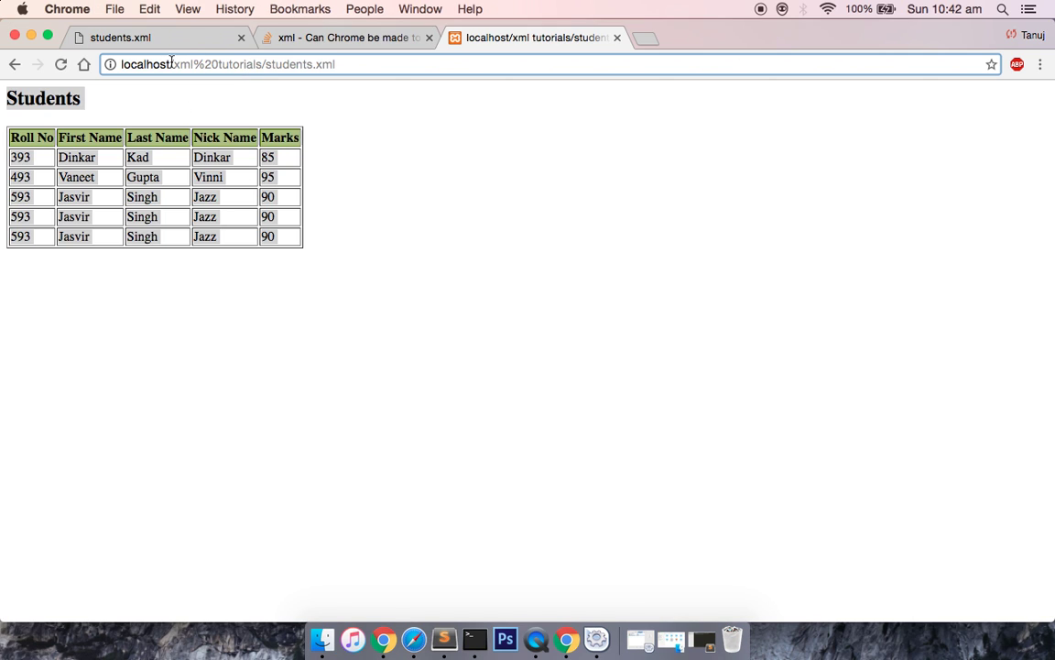
pyautogui.moveTo(170, 64); pyautogui.dragTo(341, 71)
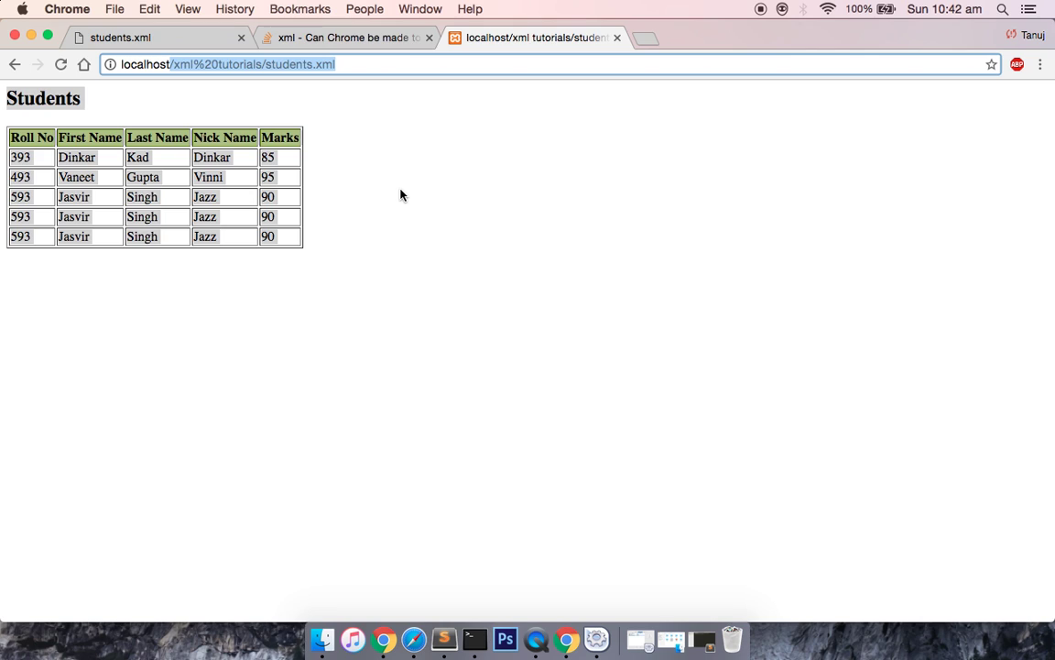